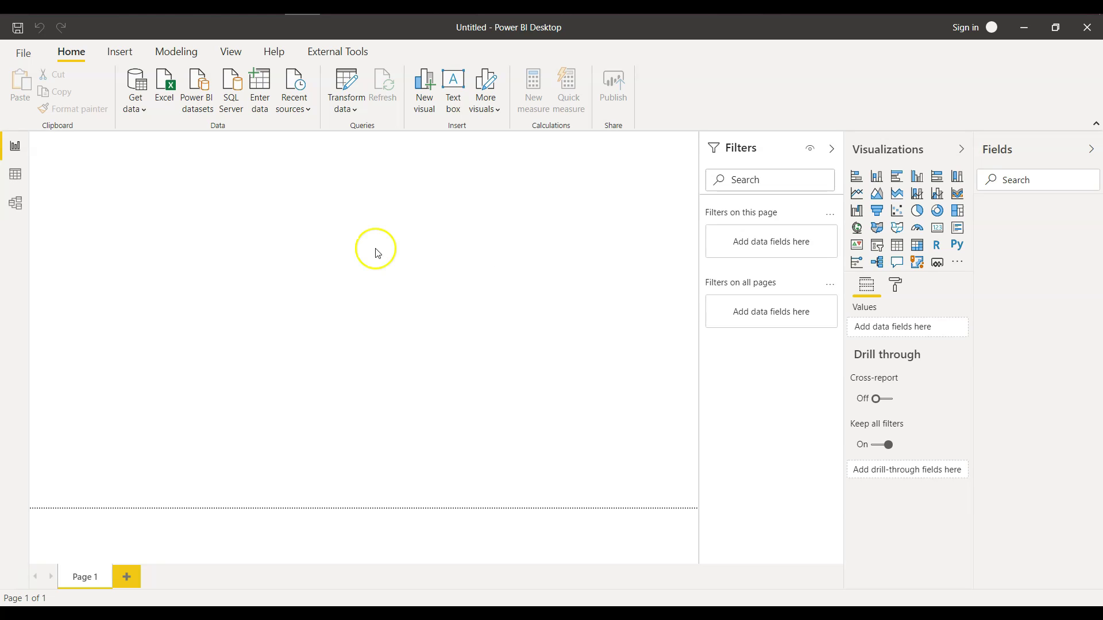
# Step: Start a new manually entered table and name it ProductsTable
pyautogui.click(267, 98)
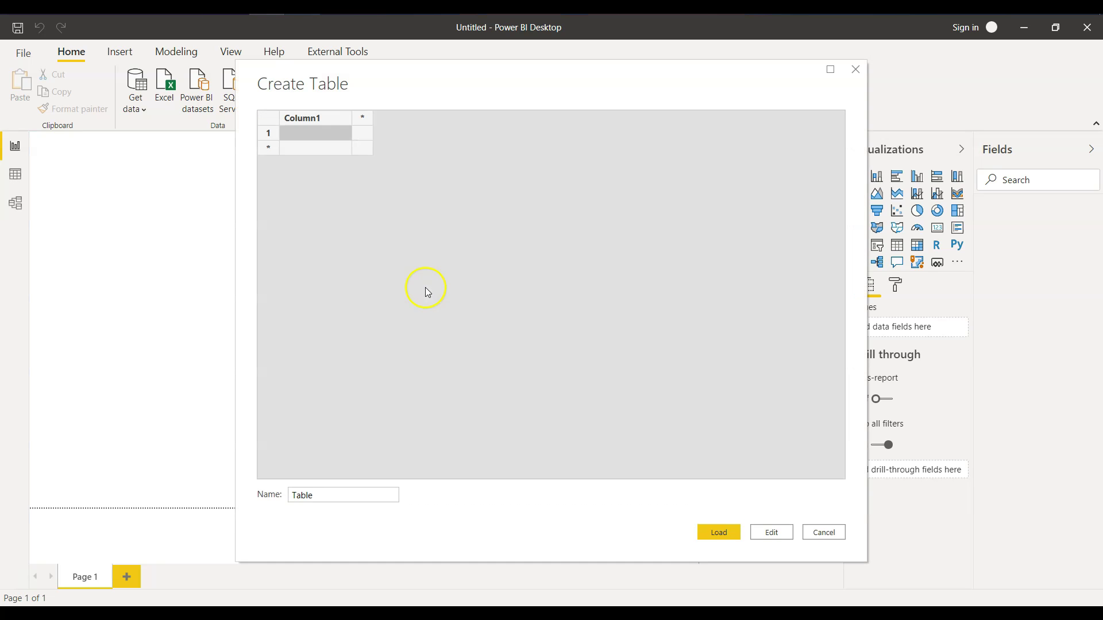
pyautogui.click(339, 500)
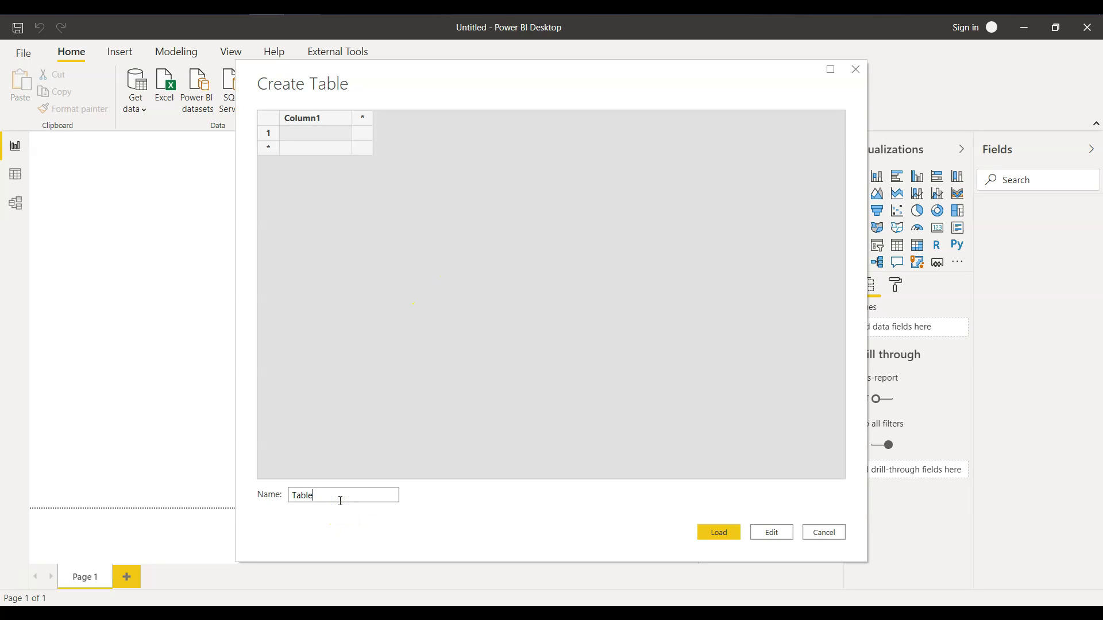
pyautogui.write('Products')
# Step: Name the new table's two columns ProductName and Price&Availability
pyautogui.doubleClick(305, 119)
pyautogui.write('ProductNam')
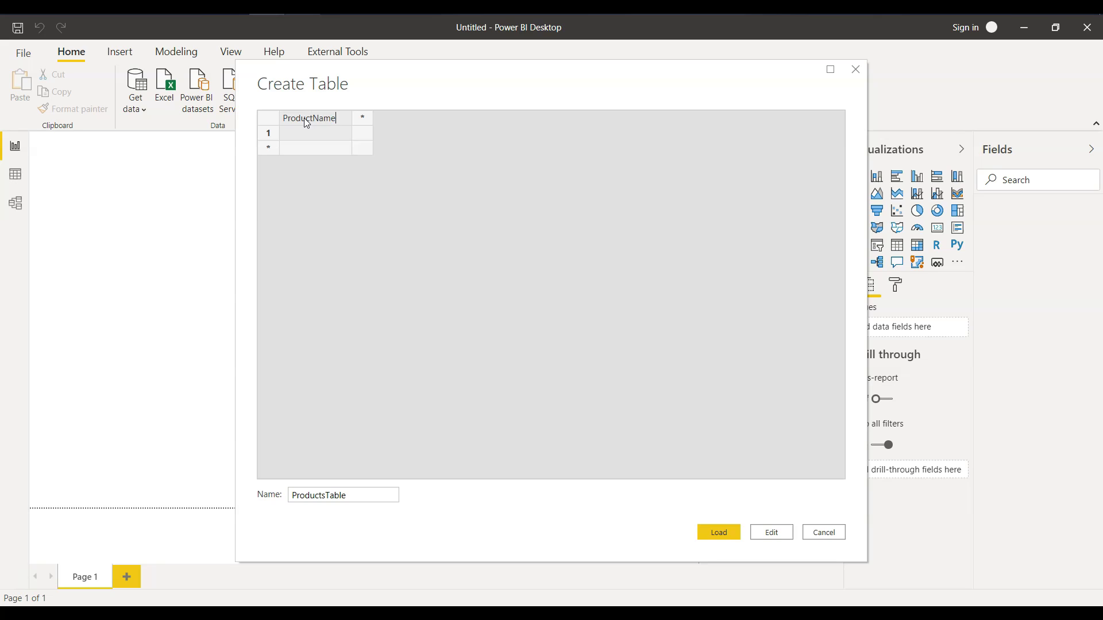
pyautogui.press('Tab')
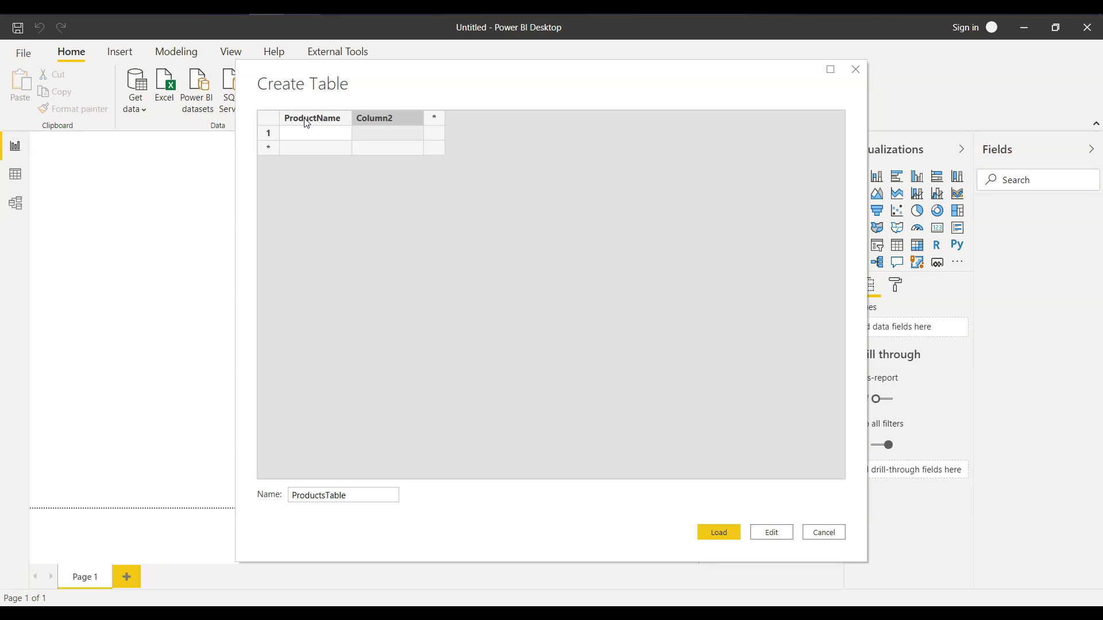
pyautogui.write('Price')
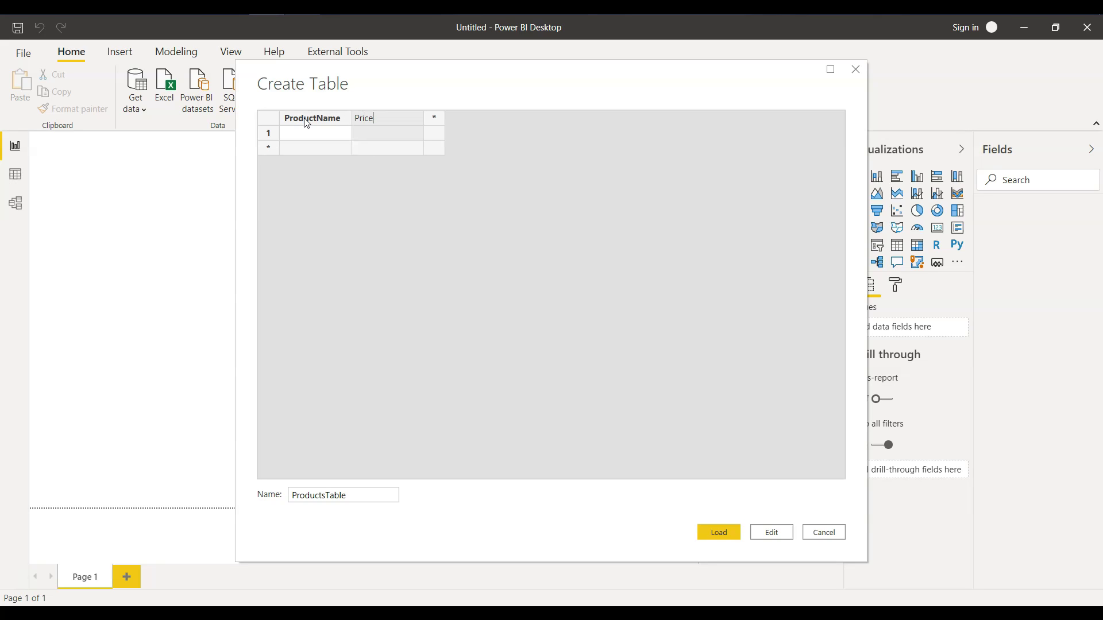
pyautogui.write('&Availability')
pyautogui.press('Return')
# Step: Fill the first row with product Bike A and the value 100$
pyautogui.click(322, 136)
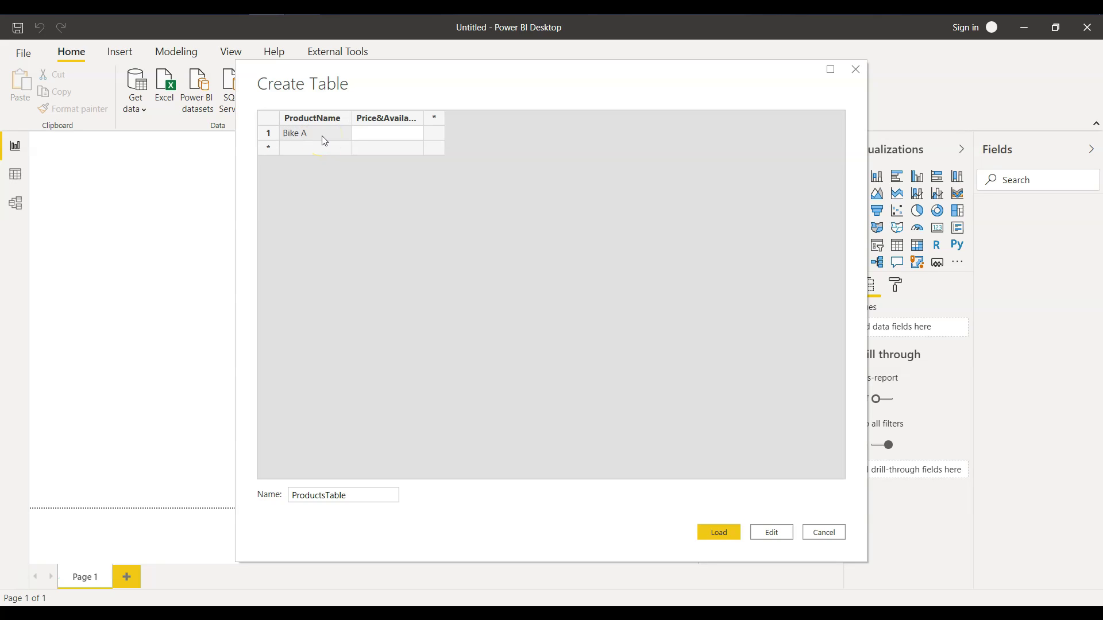
pyautogui.press('Tab')
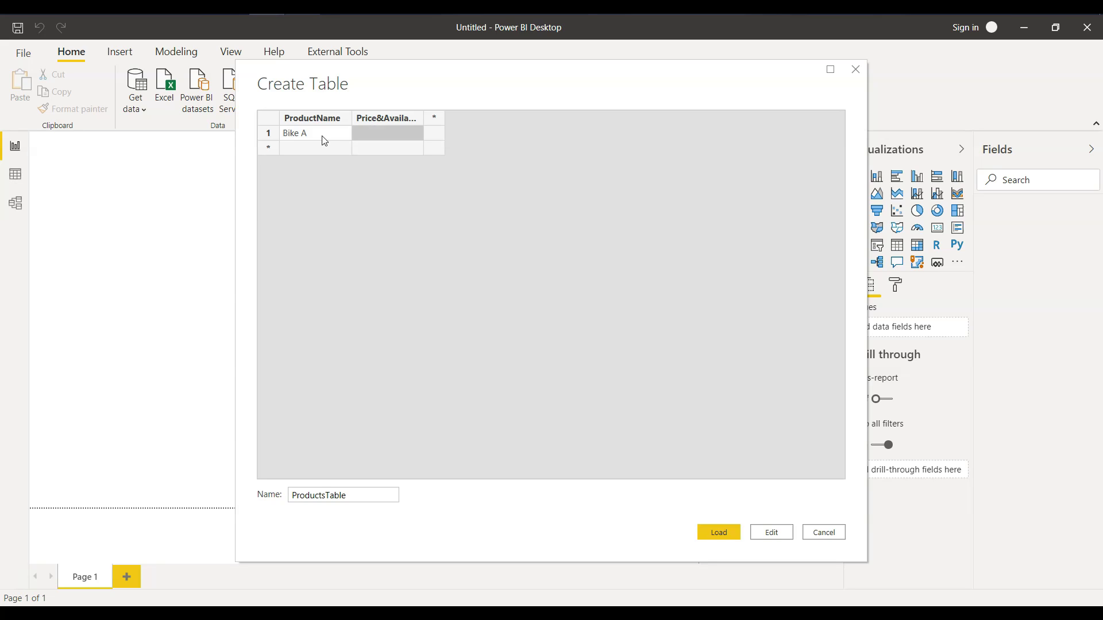
pyautogui.write('100$')
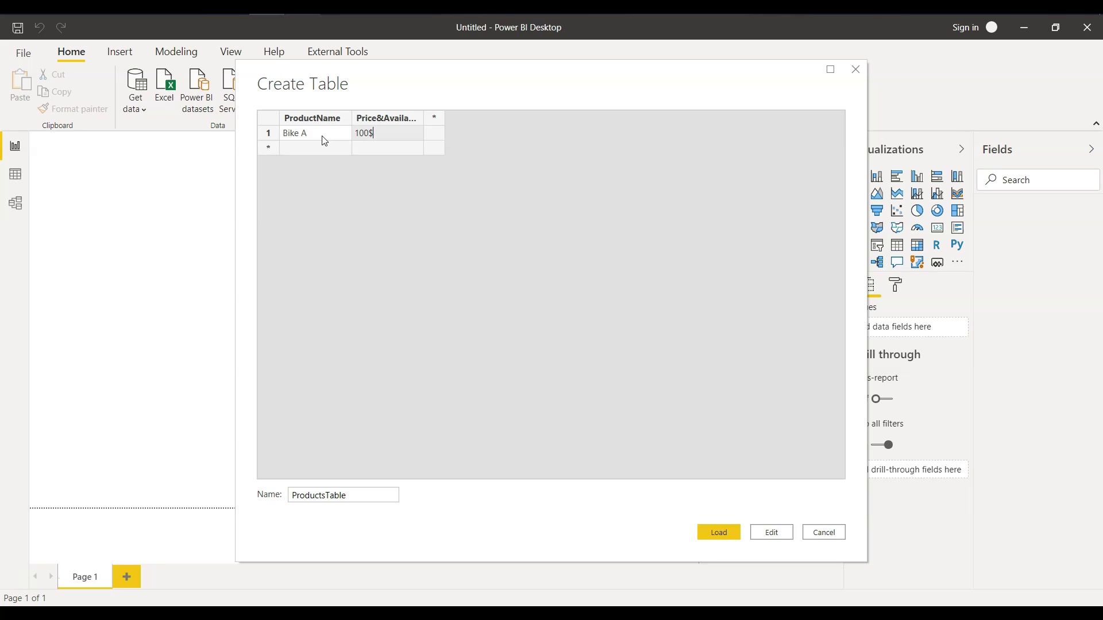
pyautogui.press('Return')
# Step: Fill the second row with product Bike B and the value 200$
pyautogui.write('Bike B')
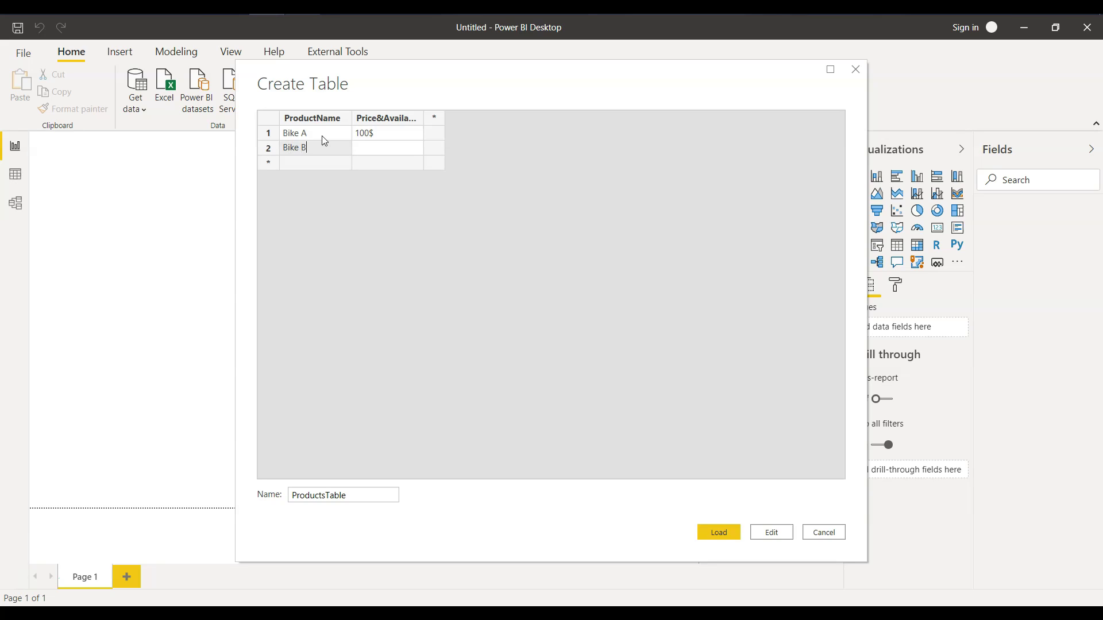
pyautogui.press('Tab')
pyautogui.write('200')
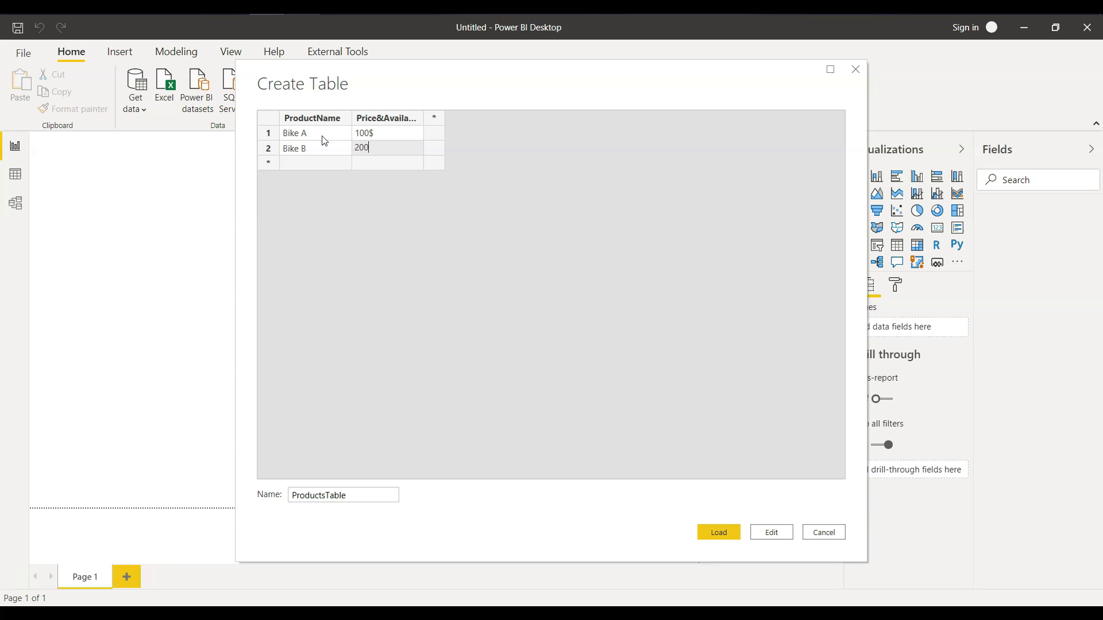
pyautogui.write('$')
pyautogui.press('Return')
pyautogui.press('Left')
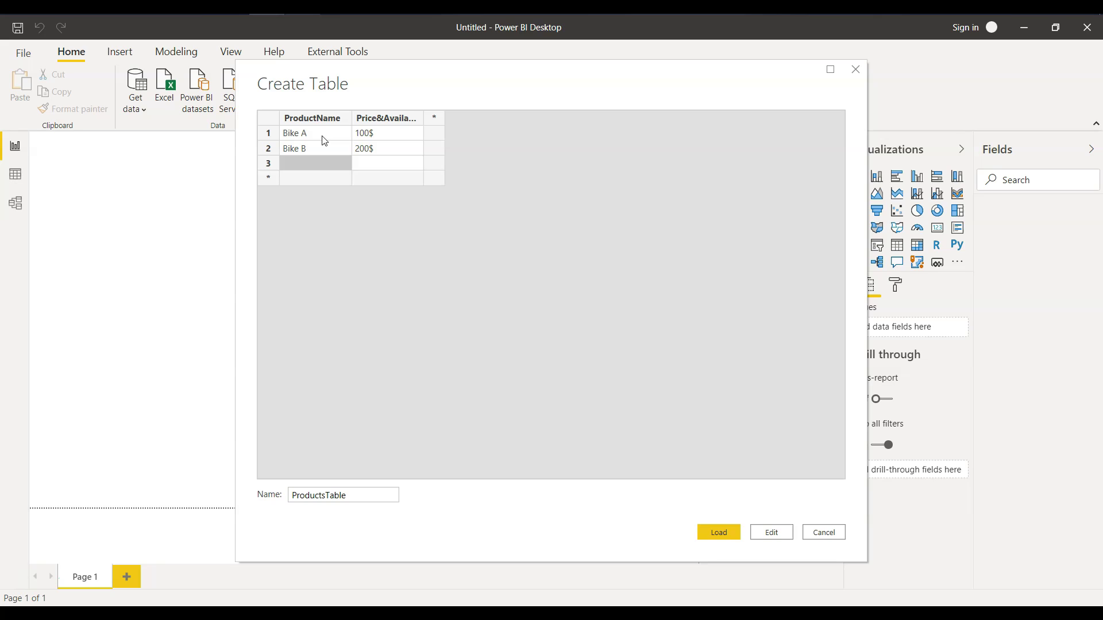
# Step: Fill the third row with product Bike C and the value 300$
pyautogui.write('Bike C')
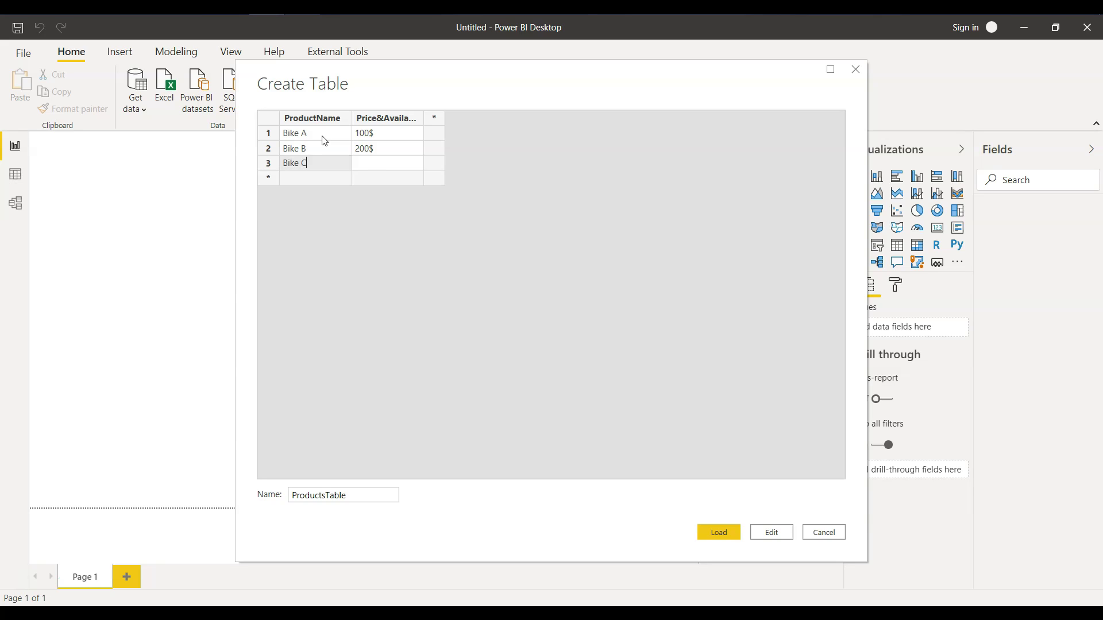
pyautogui.press('Tab')
pyautogui.write('300')
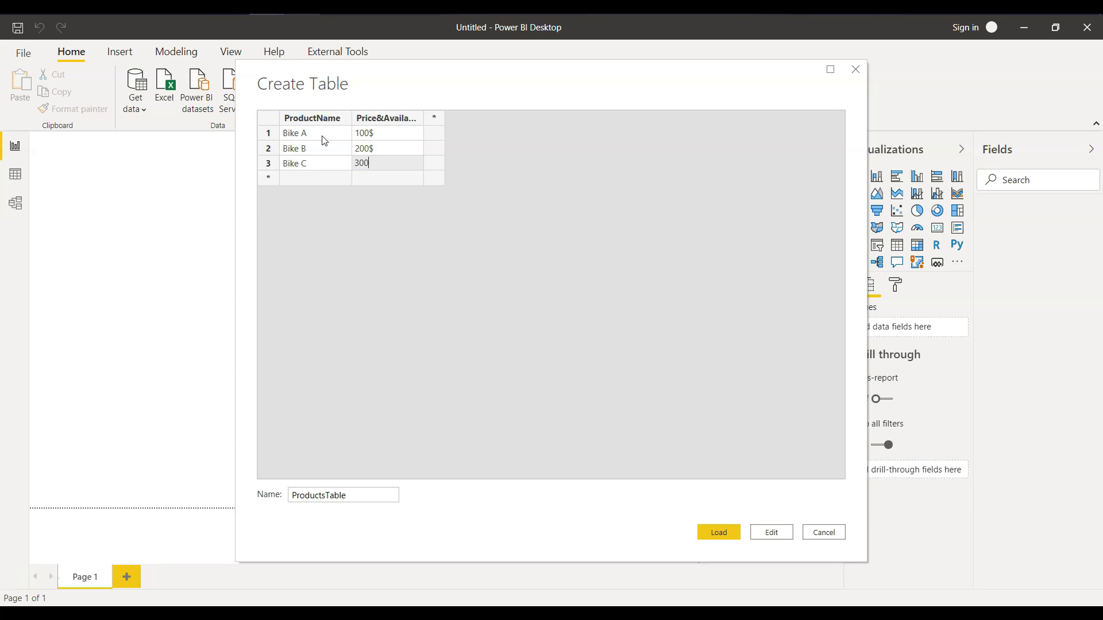
pyautogui.write('$')
pyautogui.press('Return')
pyautogui.press('Left')
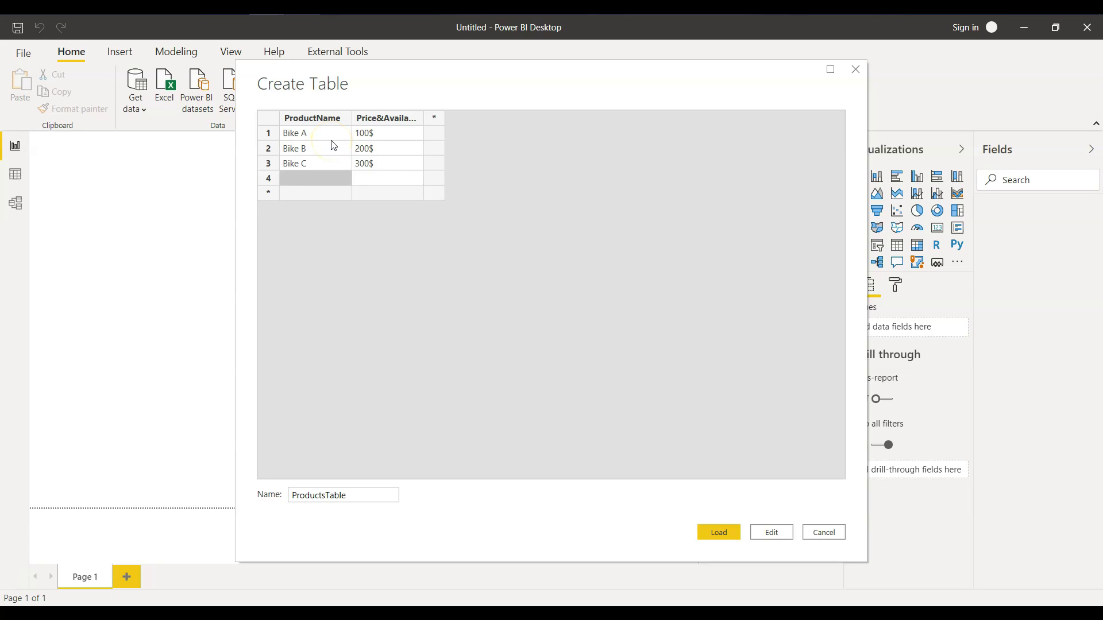
# Step: Add a fourth row repeating product Bike A with the value 25
pyautogui.write('Bike A')
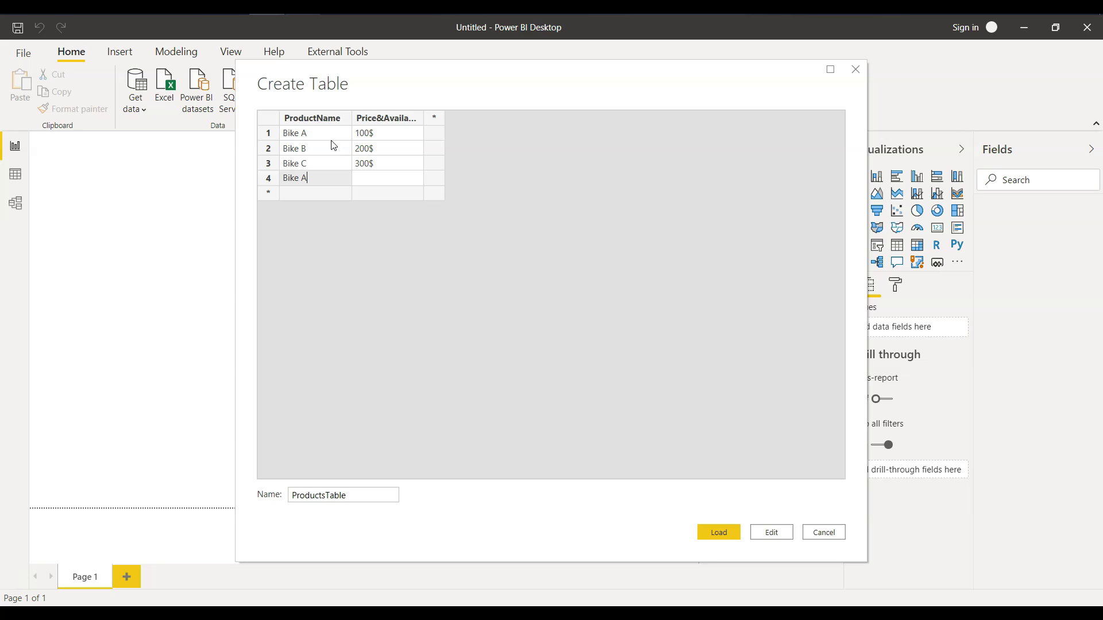
pyautogui.press('Tab')
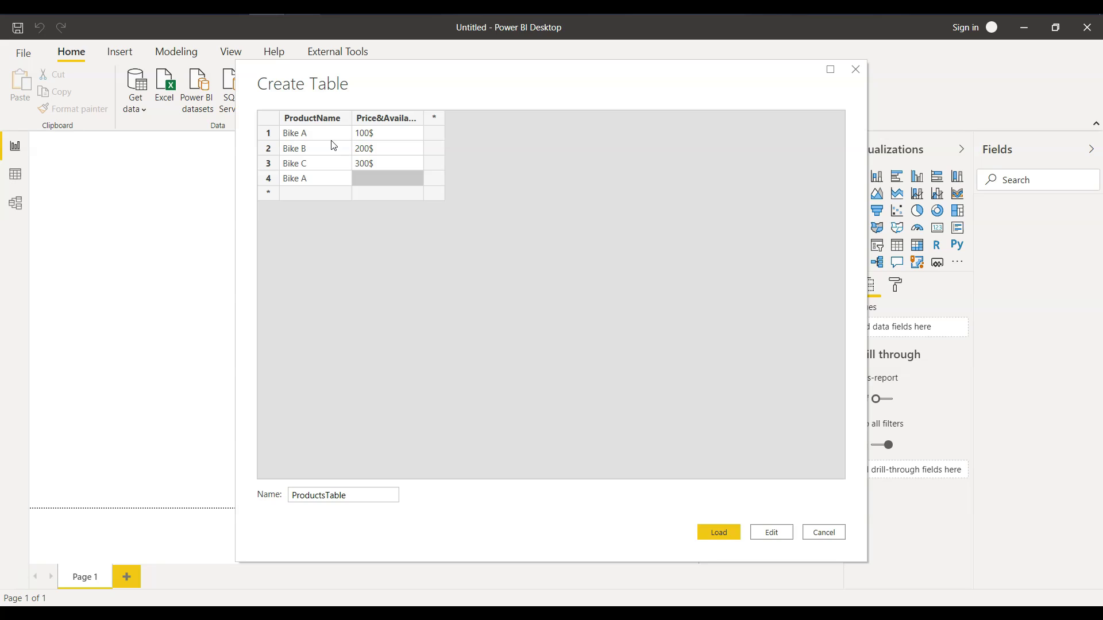
pyautogui.write('25')
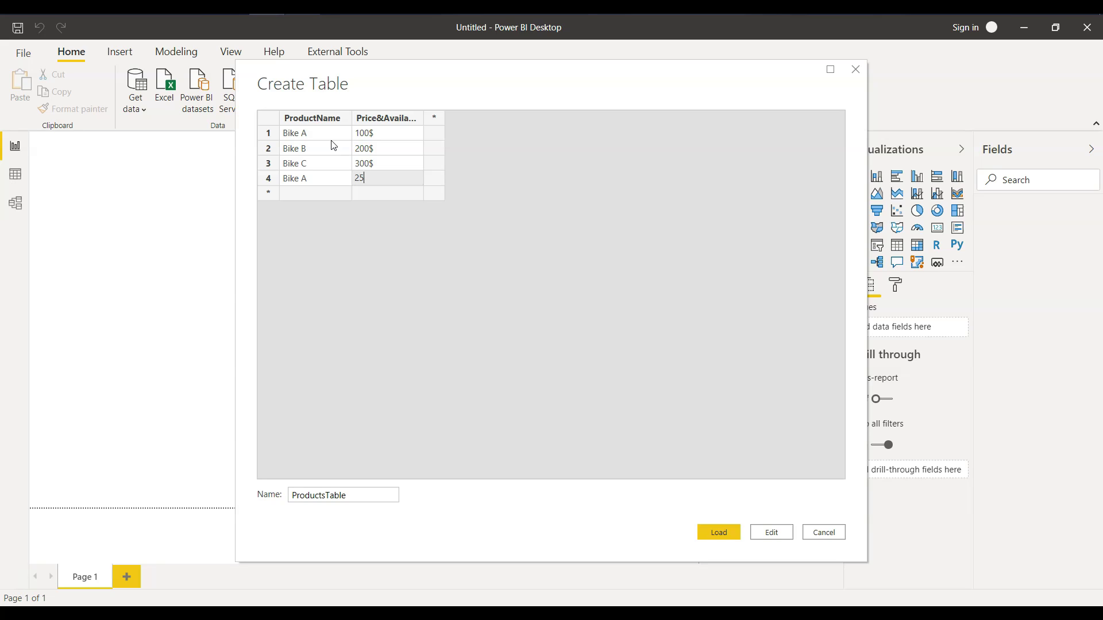
pyautogui.press('Return')
pyautogui.press('Left')
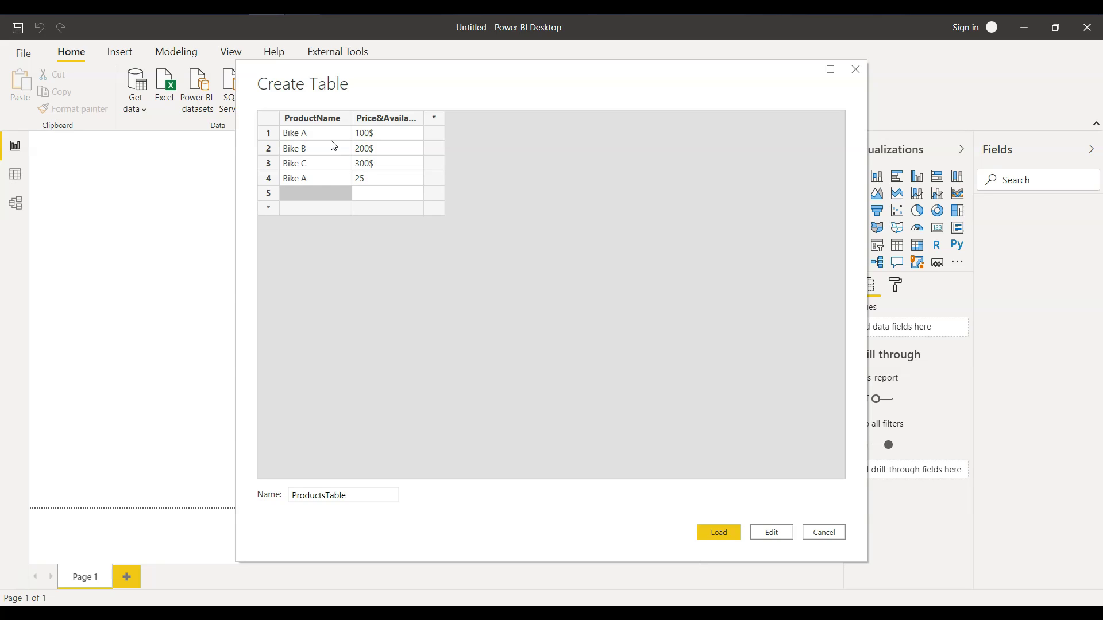
# Step: Add a fifth row repeating product Bike B with the value 30
pyautogui.write('Bike B')
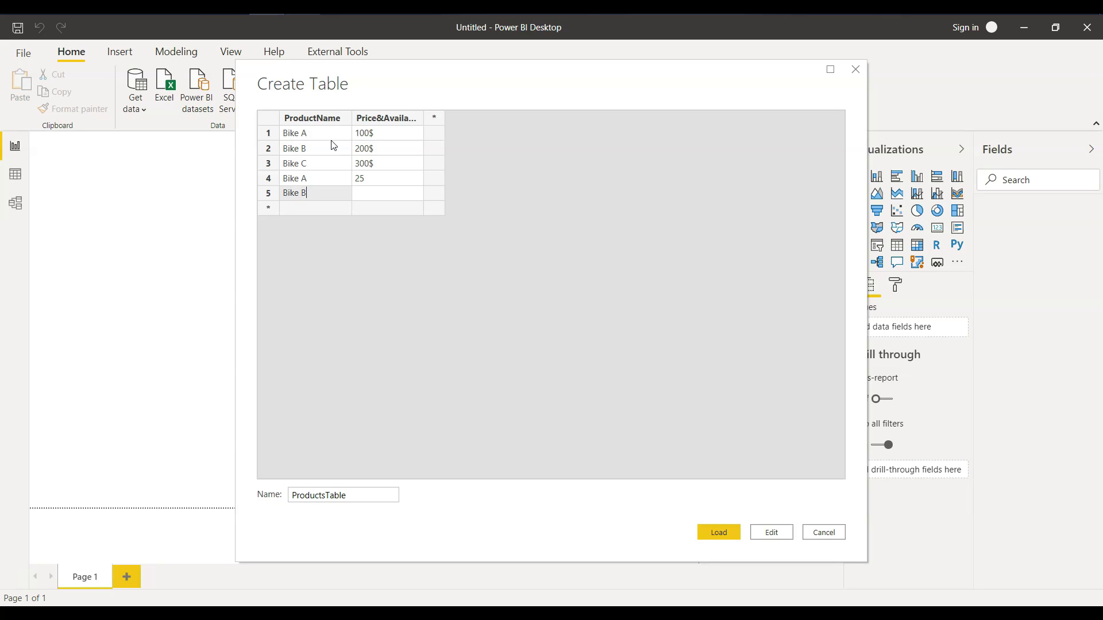
pyautogui.press('Tab')
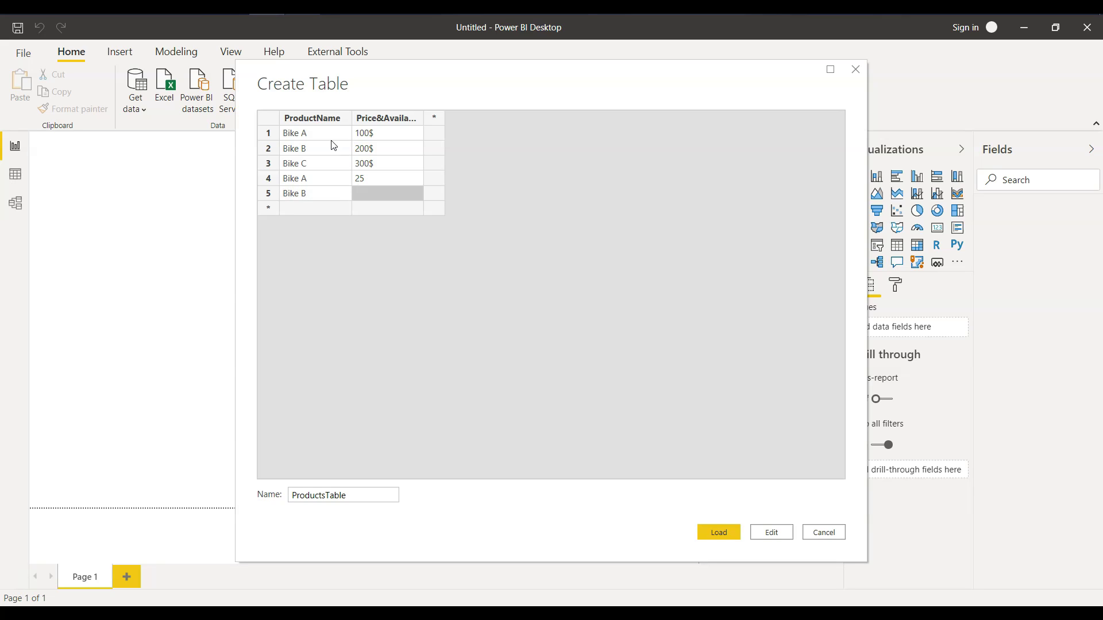
pyautogui.write('30')
pyautogui.press('Return')
pyautogui.press('Left')
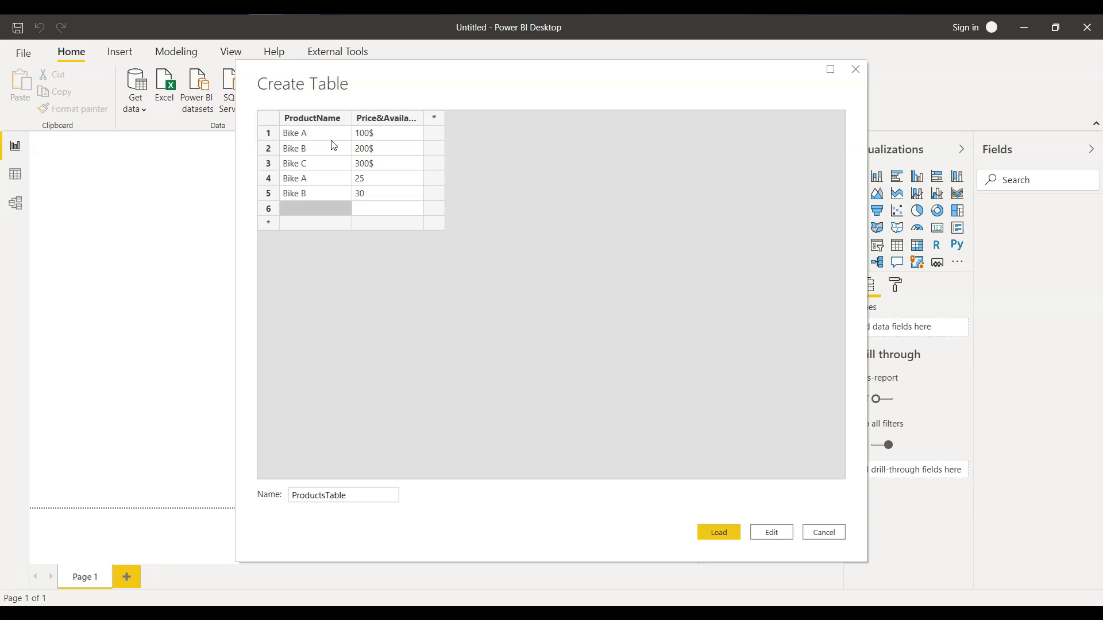
# Step: Add a sixth row repeating product Bike C with the value 50, and load the table into the report
pyautogui.write('Bike C')
pyautogui.press('Tab')
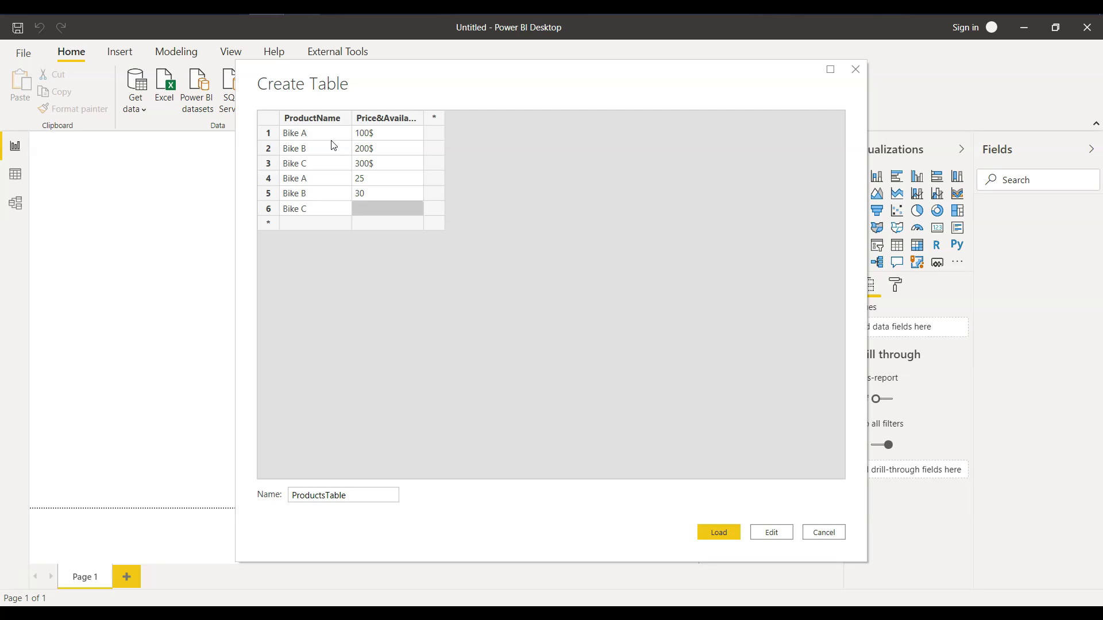
pyautogui.write('50')
pyautogui.click(718, 532)
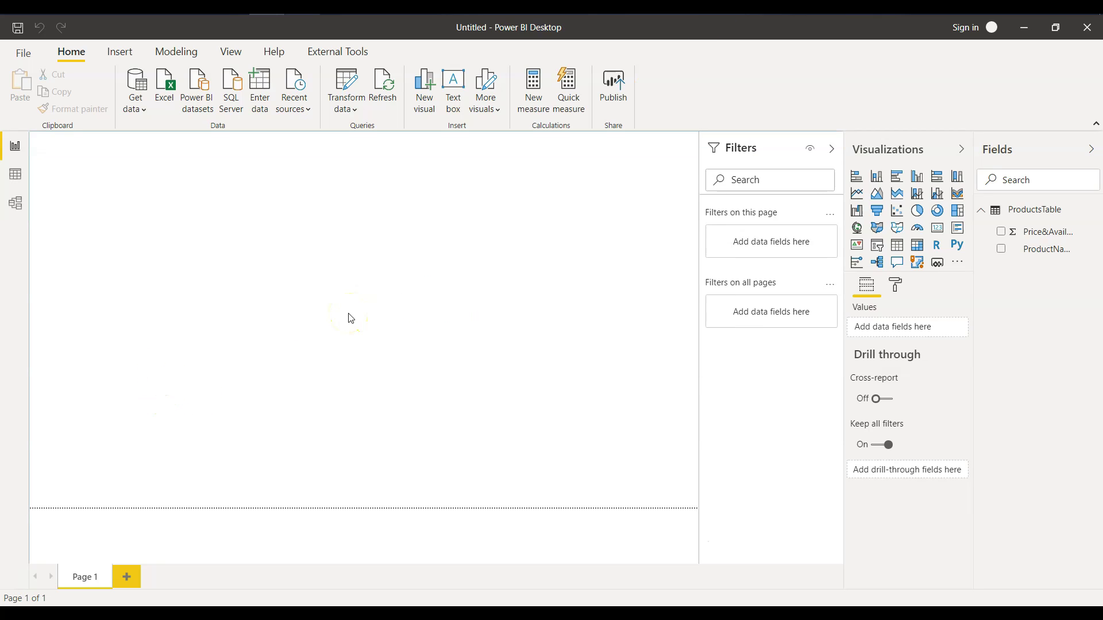
# Step: Examine ProductsTable in the data view, comparing the Price&Availability values and the repeated Bike A rows
pyautogui.click(15, 174)
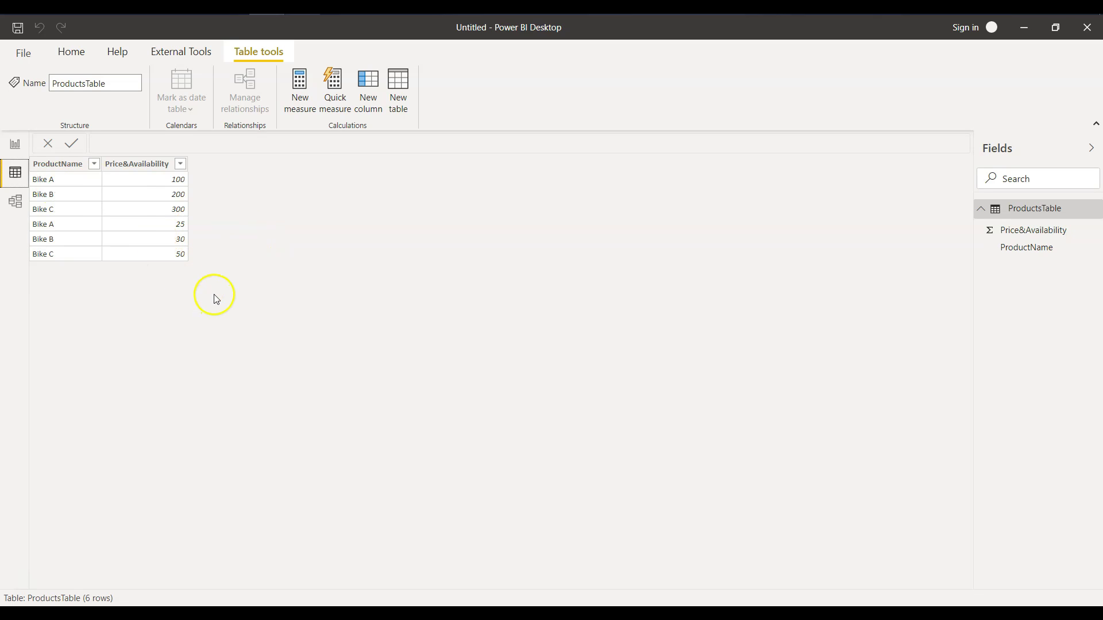
pyautogui.click(150, 177)
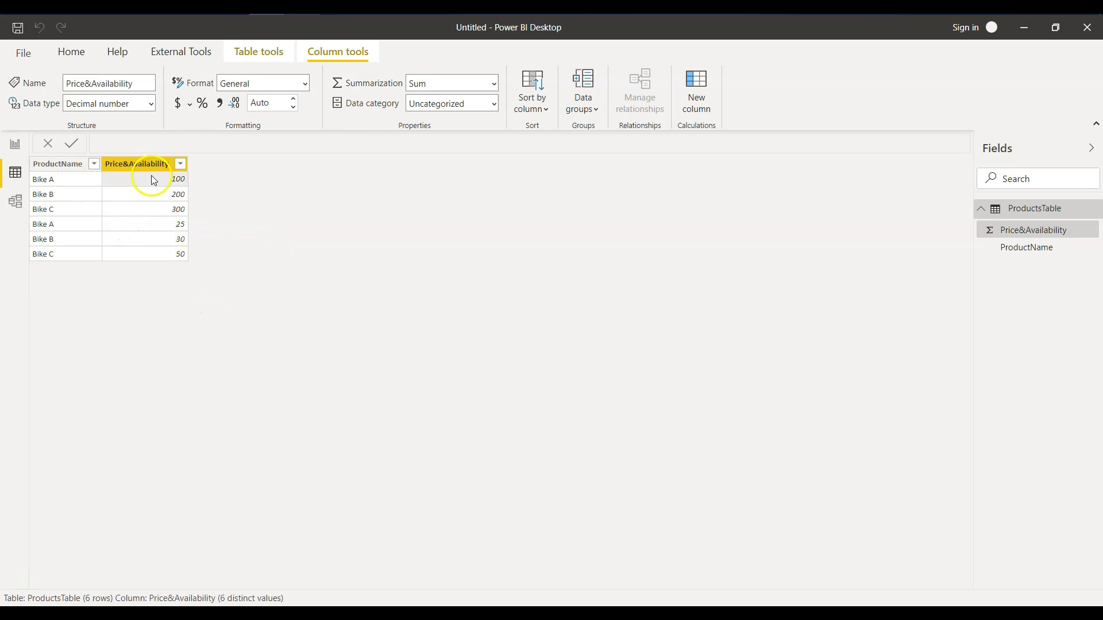
pyautogui.click(138, 229)
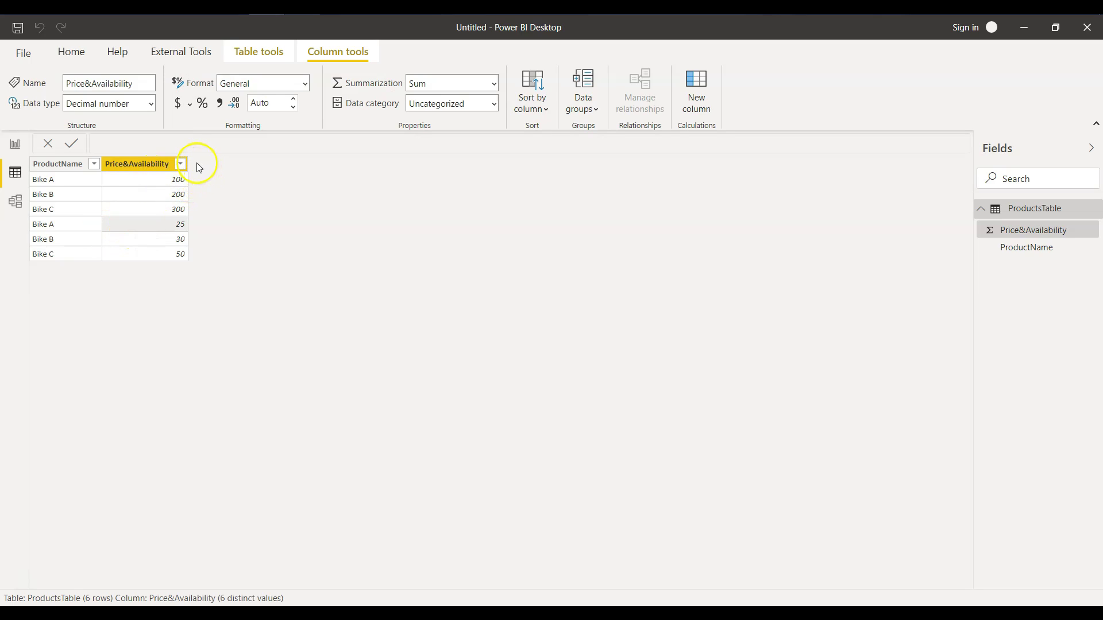
pyautogui.click(55, 180)
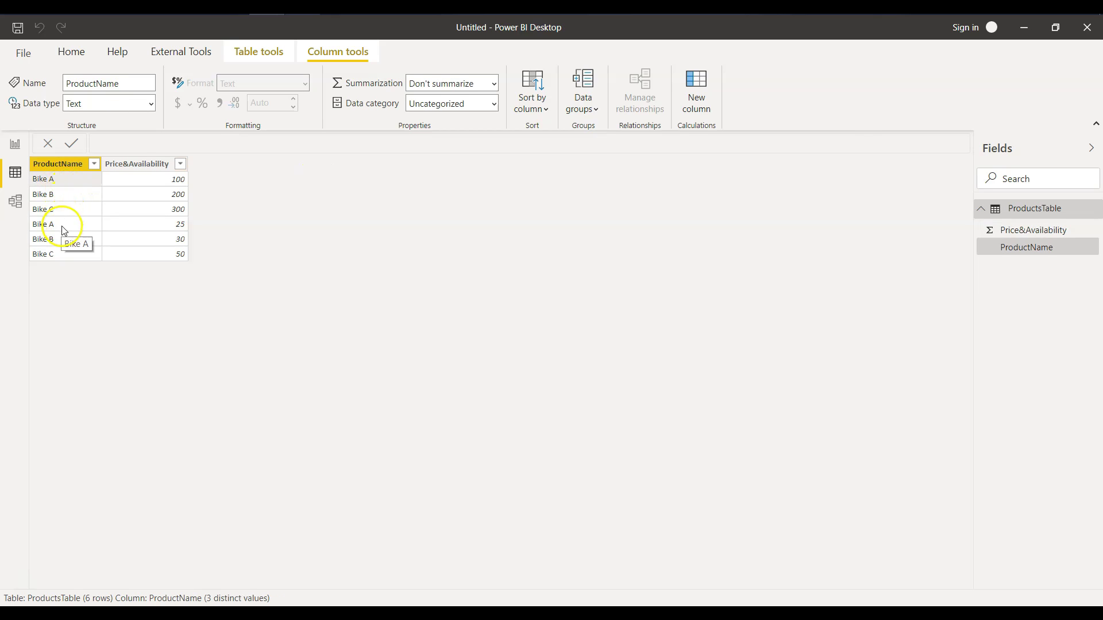
pyautogui.click(62, 225)
pyautogui.click(69, 182)
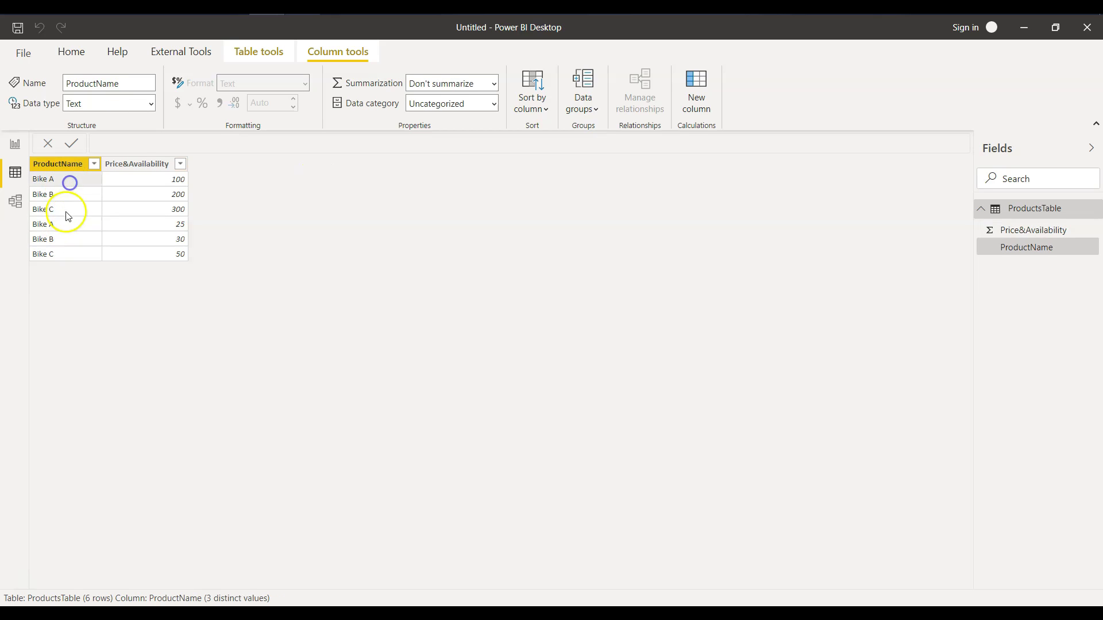
pyautogui.click(69, 224)
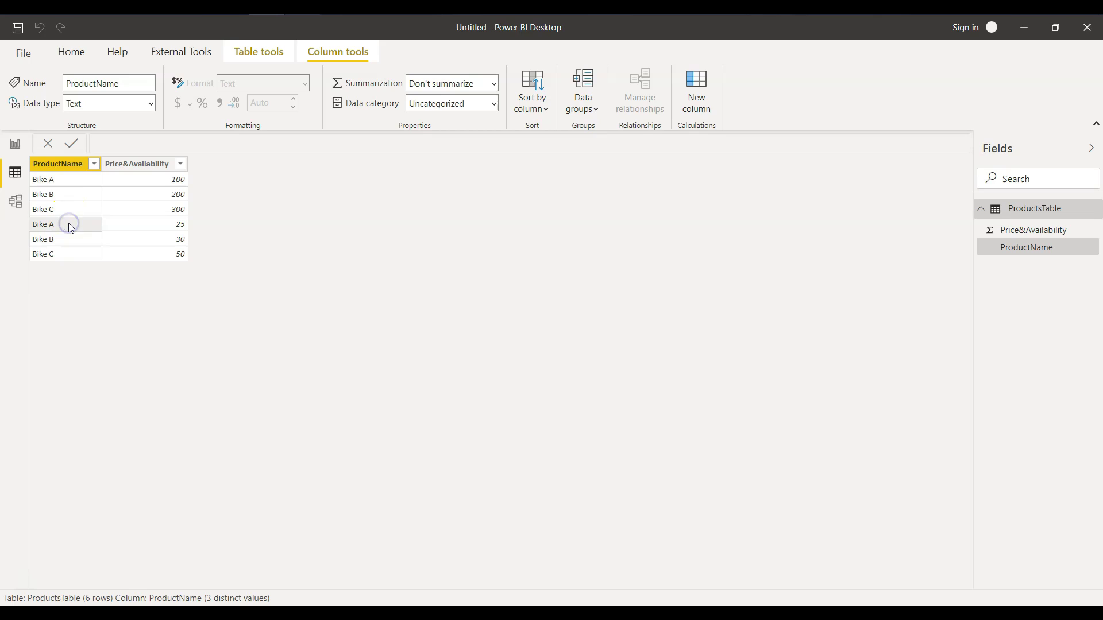
pyautogui.click(69, 182)
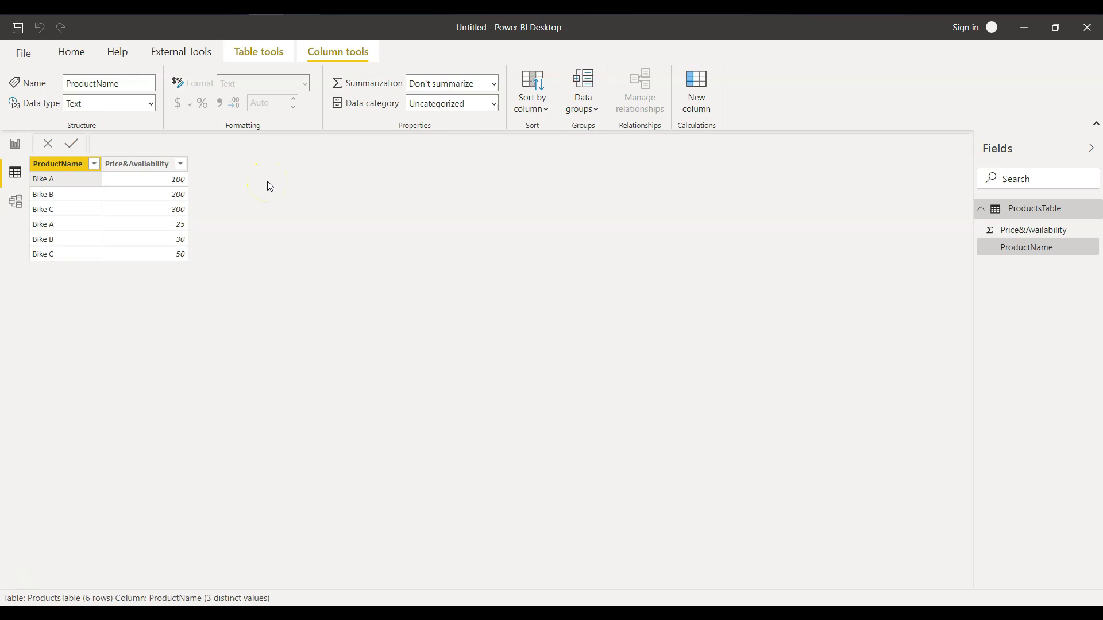
# Step: Open the Power Query Editor and start merging ProductsTable with itself as a new query
pyautogui.click(71, 52)
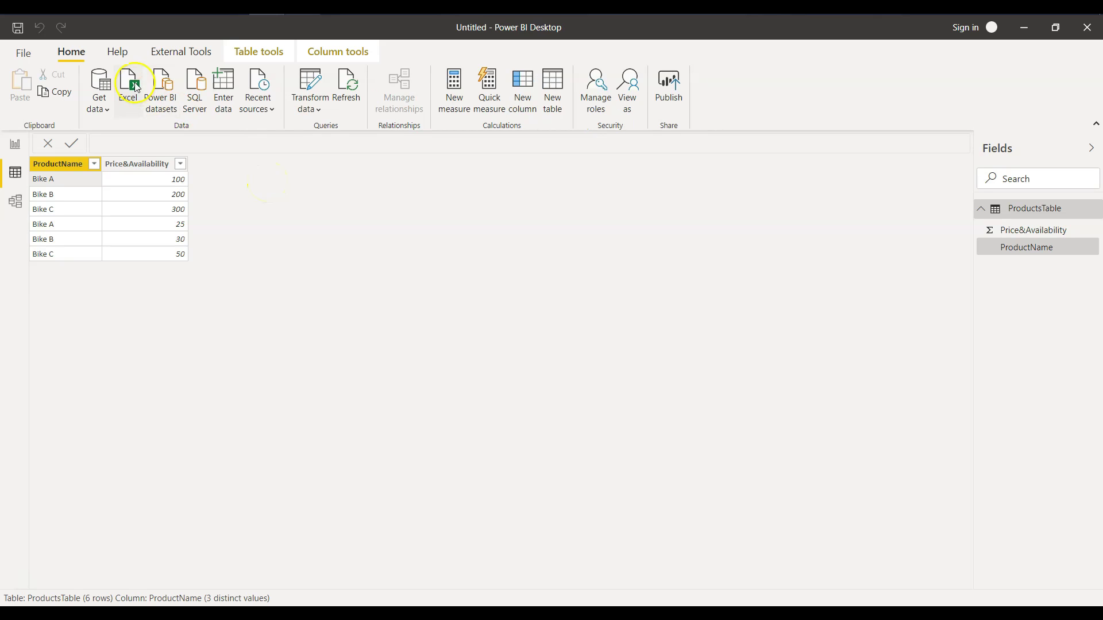
pyautogui.click(308, 86)
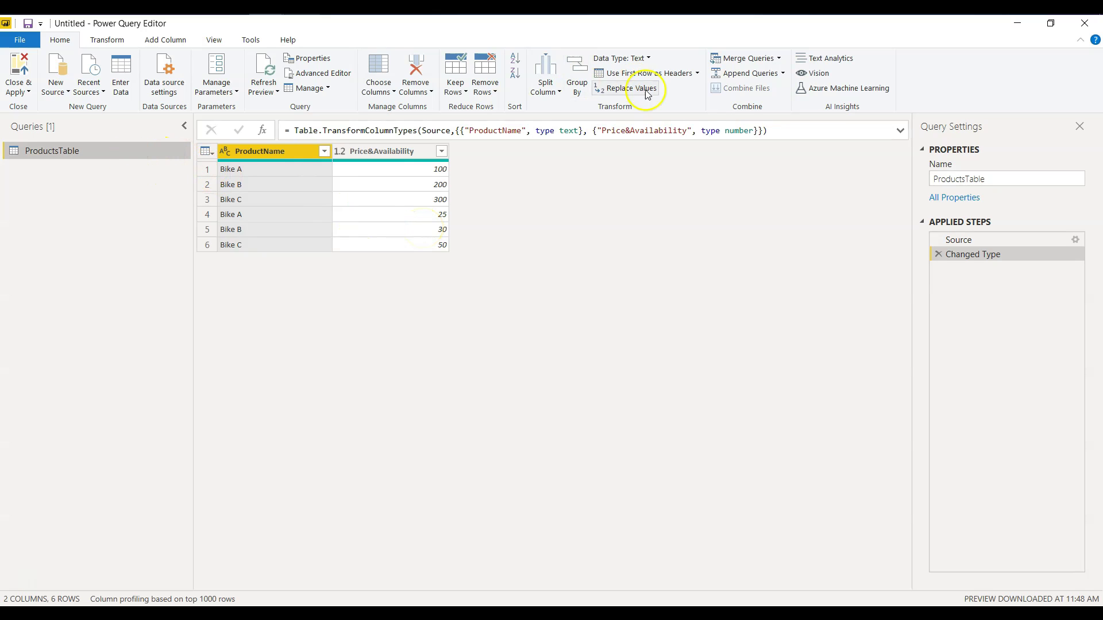
pyautogui.click(779, 60)
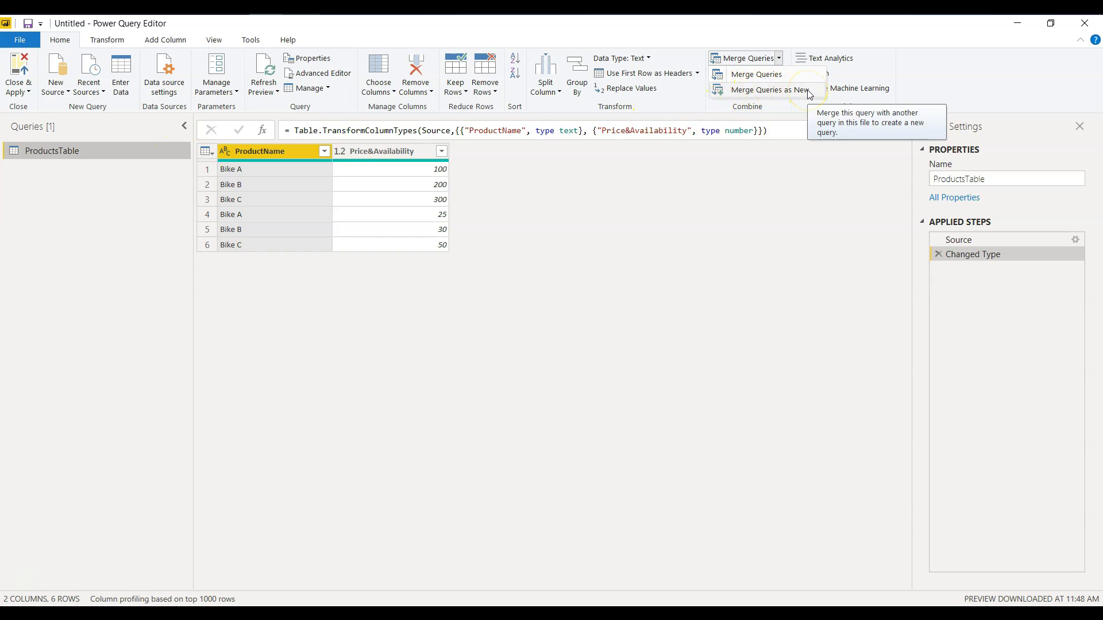
pyautogui.click(776, 92)
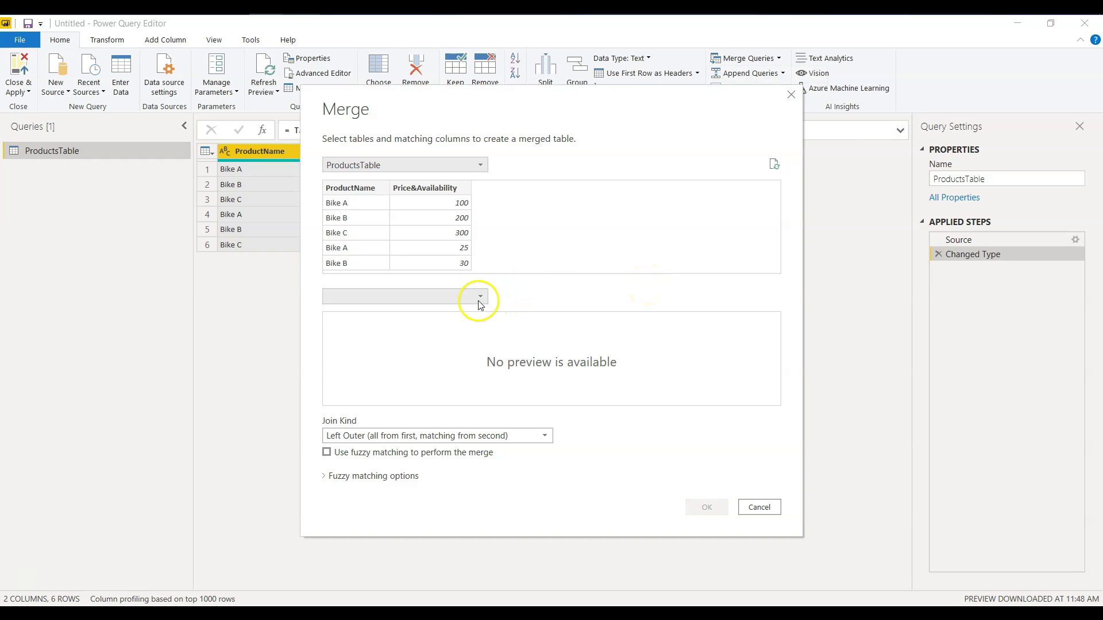
pyautogui.click(478, 296)
pyautogui.click(461, 312)
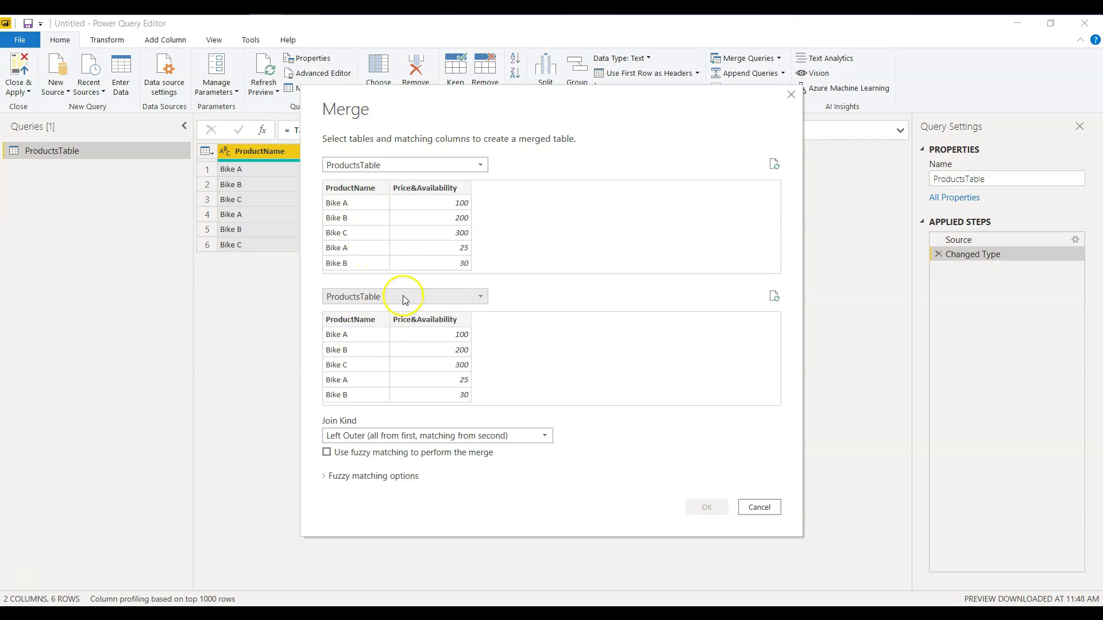
# Step: Match both tables on ProductName and create the merged query with an Inner join
pyautogui.click(375, 189)
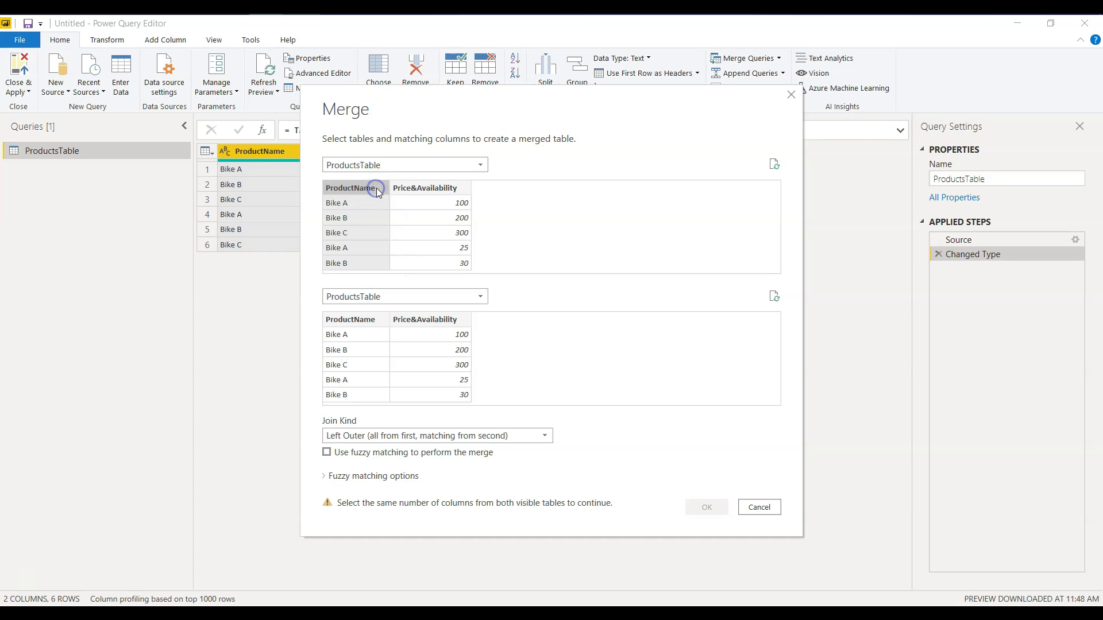
pyautogui.click(362, 320)
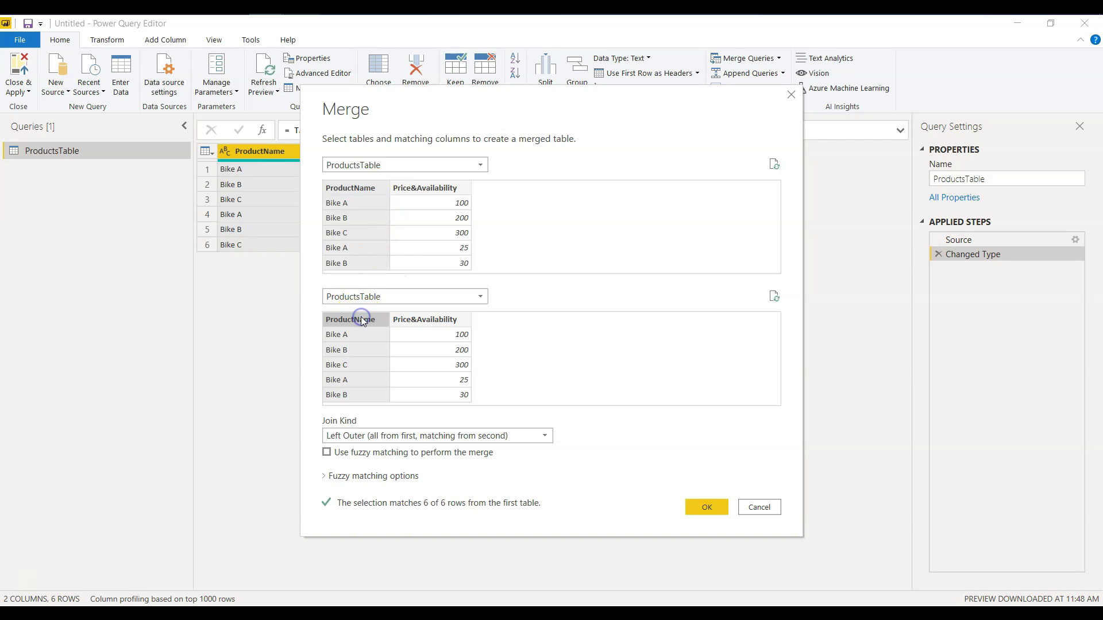
pyautogui.click(459, 436)
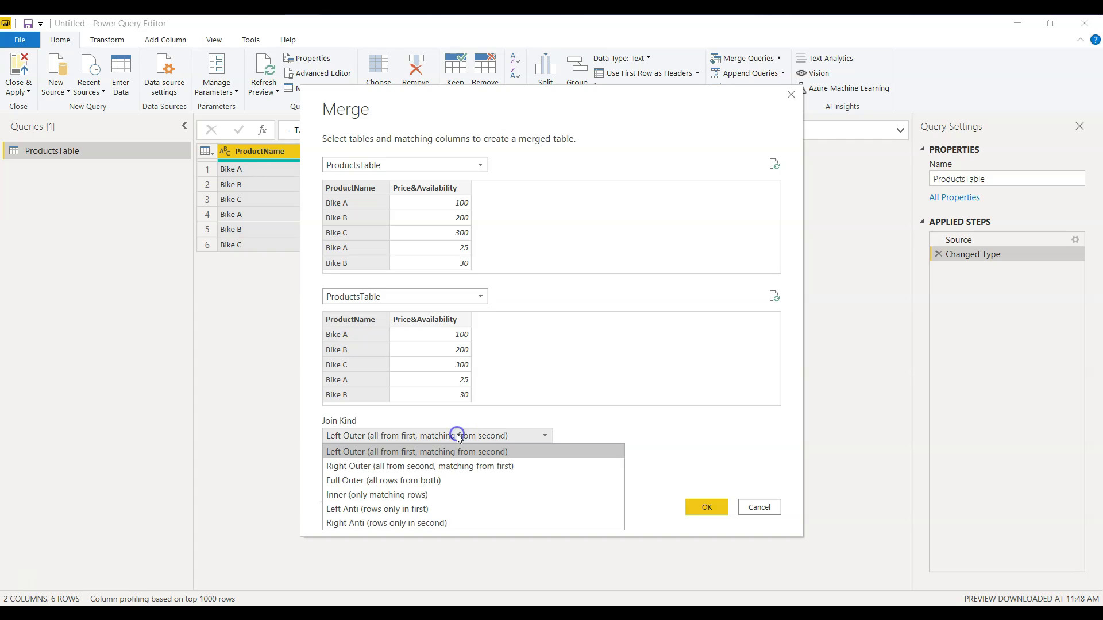
pyautogui.click(433, 495)
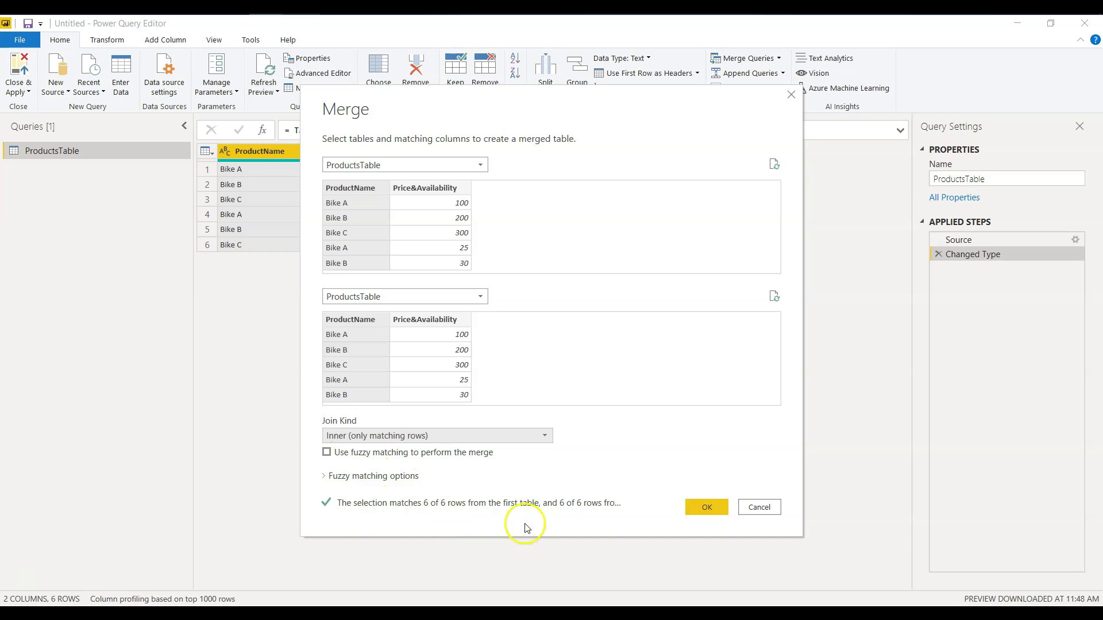
pyautogui.click(706, 508)
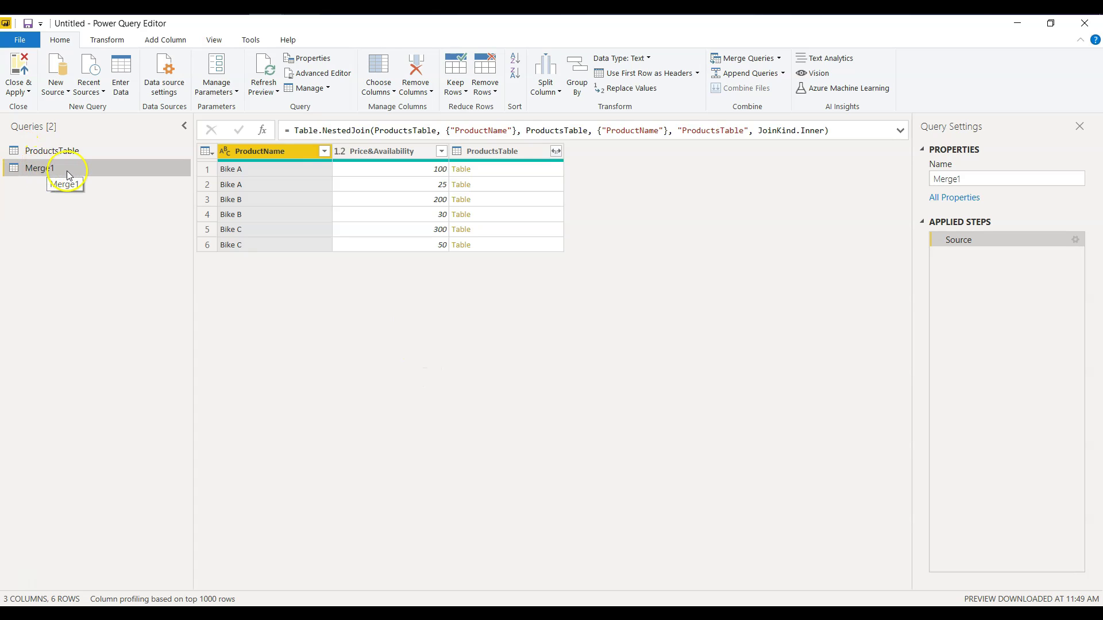
# Step: Rename the merged query as ProductsMergedTable
pyautogui.doubleClick(965, 178)
pyautogui.write('Products')
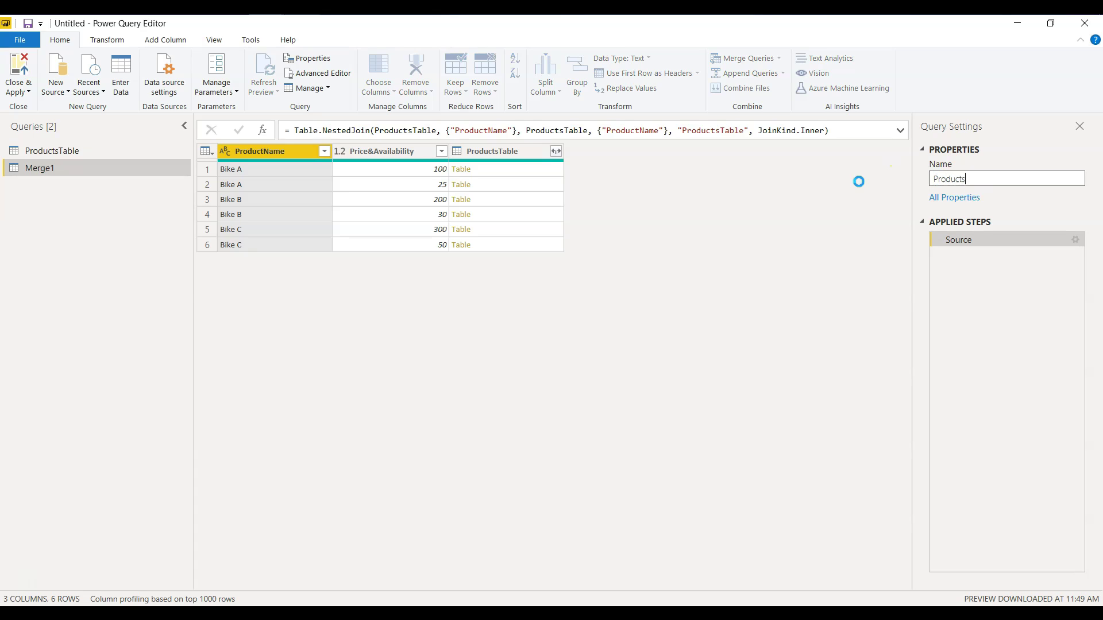
pyautogui.write('MergedTable')
# Step: Delete the Changed Type step from the ProductsTable query
pyautogui.click(85, 150)
pyautogui.click(350, 152)
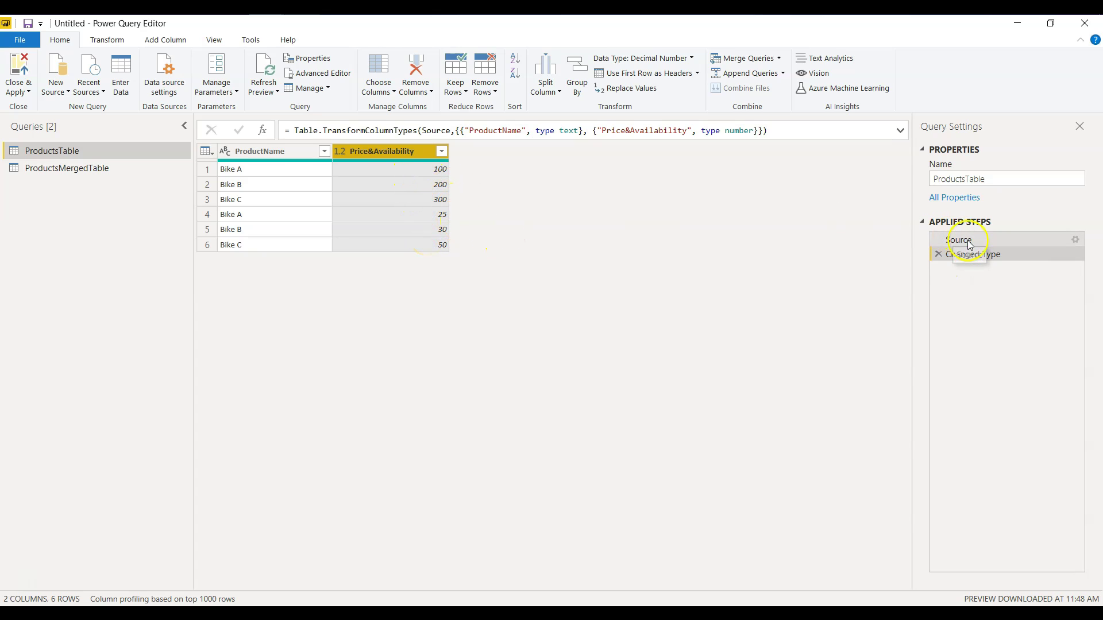
pyautogui.click(938, 255)
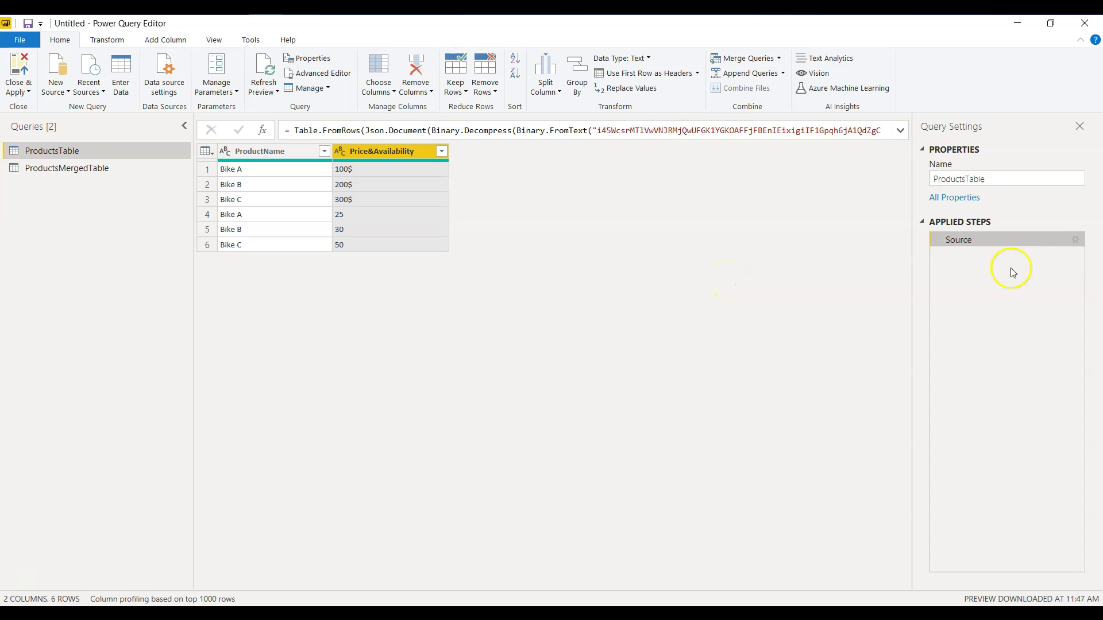
# Step: In ProductsMergedTable, expand the nested ProductsTable column to include only Price&Availability, keeping the original column name as prefix
pyautogui.click(83, 168)
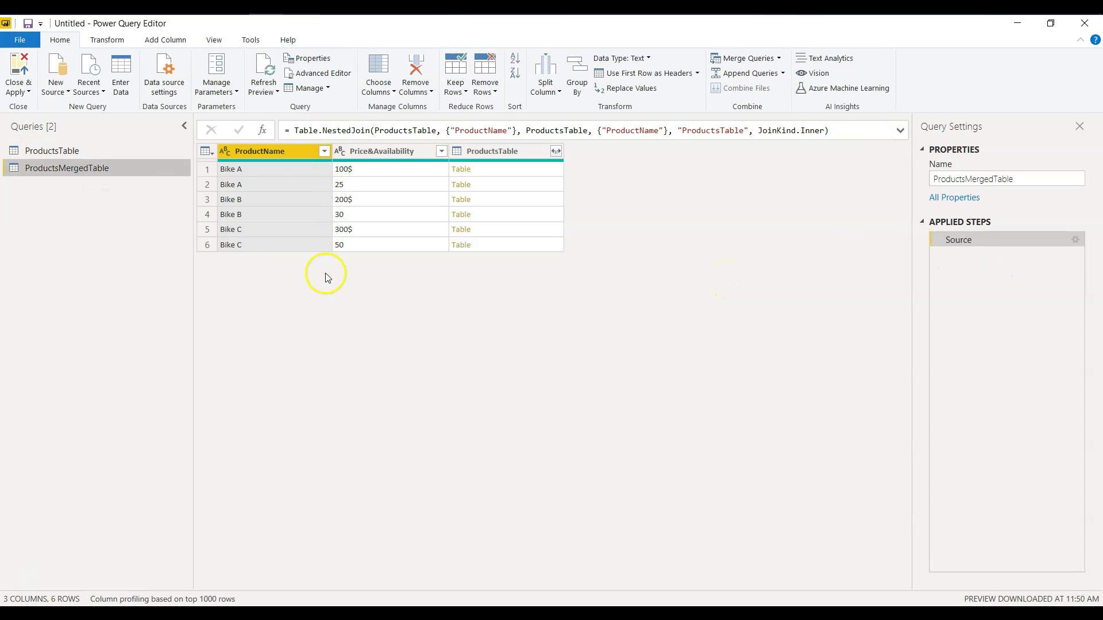
pyautogui.click(556, 152)
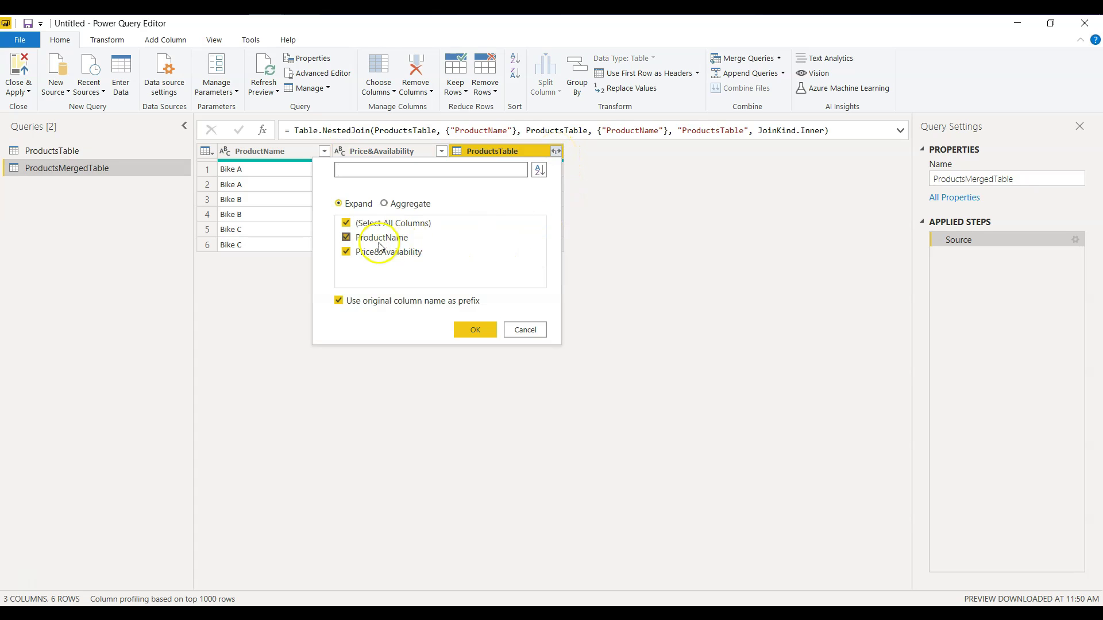
pyautogui.click(347, 238)
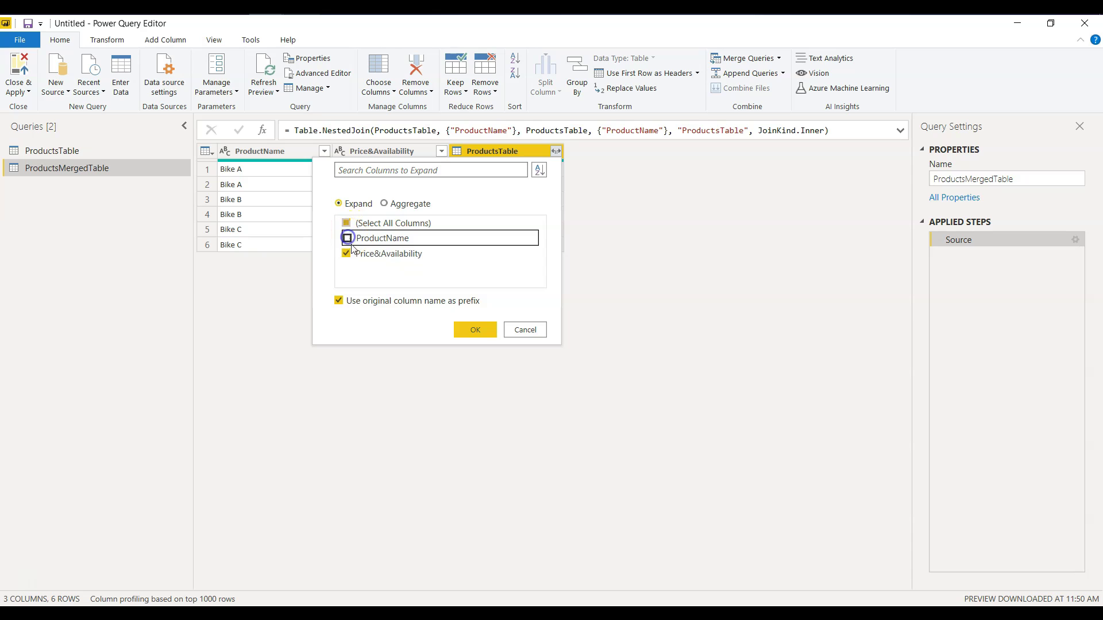
pyautogui.click(471, 330)
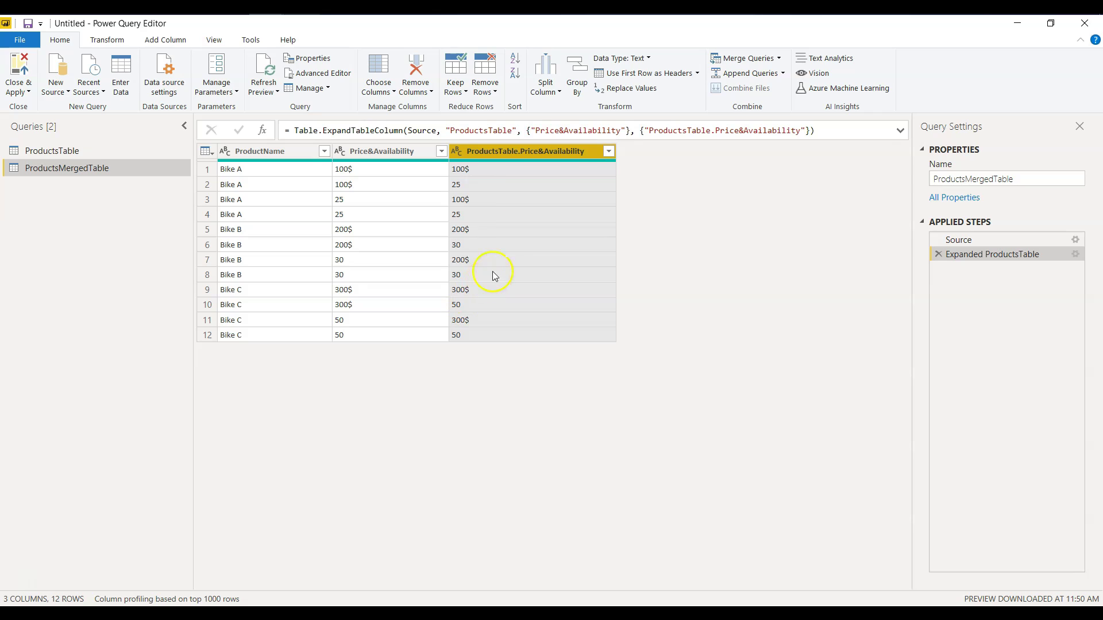
# Step: Rename the original Price&Availability column of the merged query to Price
pyautogui.doubleClick(426, 154)
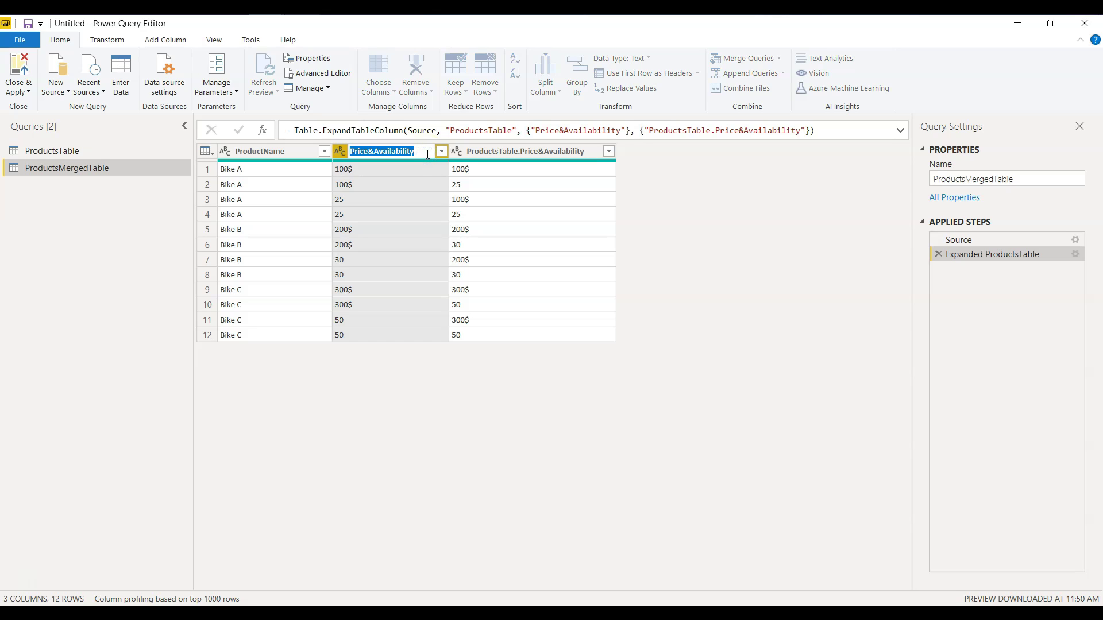
pyautogui.write('PRice')
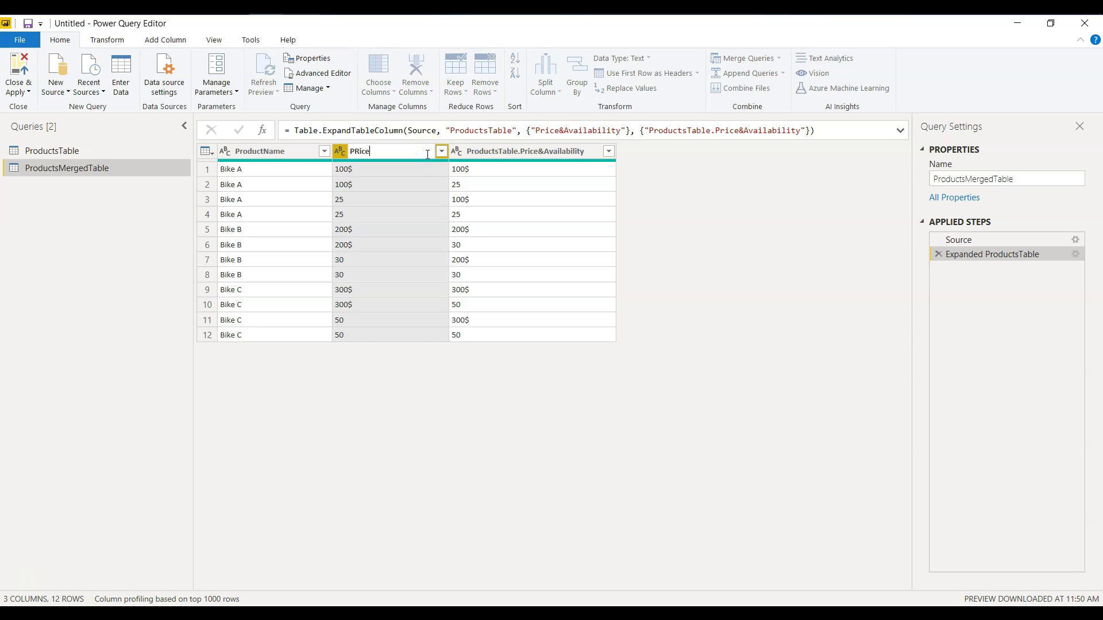
pyautogui.press('BackSpace')
pyautogui.press('BackSpace')
pyautogui.press('BackSpace')
pyautogui.press('BackSpace')
pyautogui.write('rice')
pyautogui.press('Return')
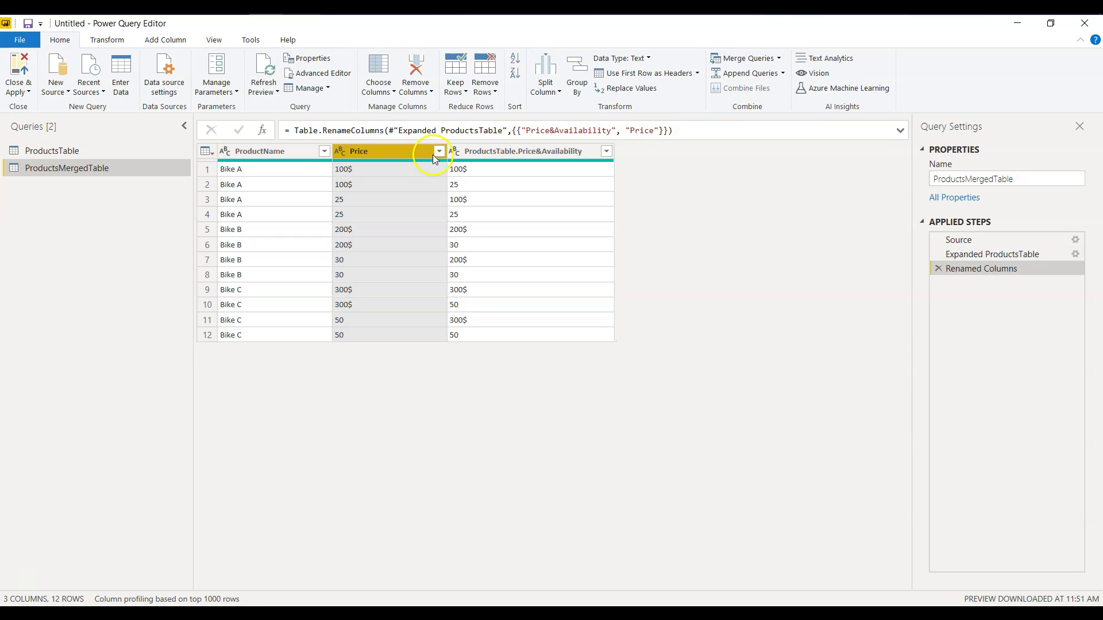
# Step: Filter the Price column to keep only rows whose text contains "$"
pyautogui.click(438, 151)
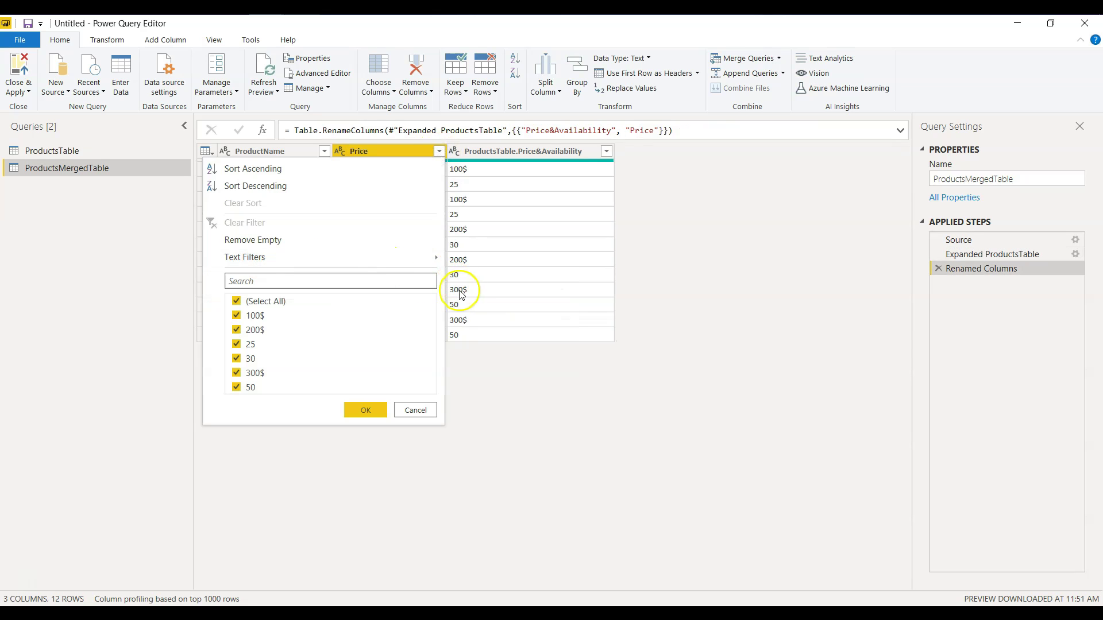
pyautogui.moveTo(381, 257)
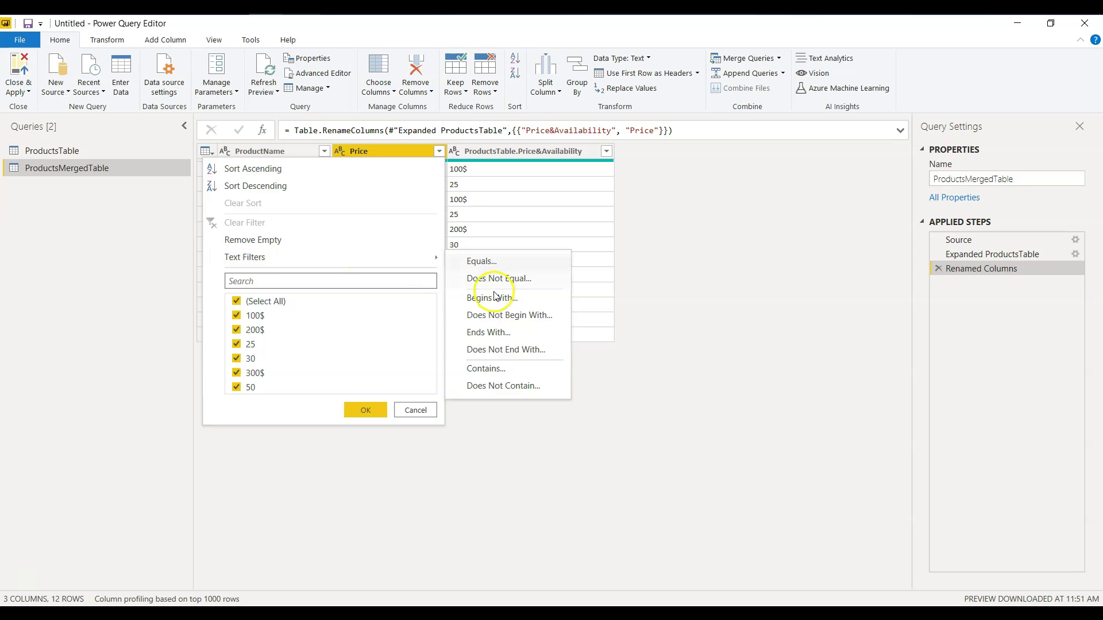
pyautogui.click(494, 370)
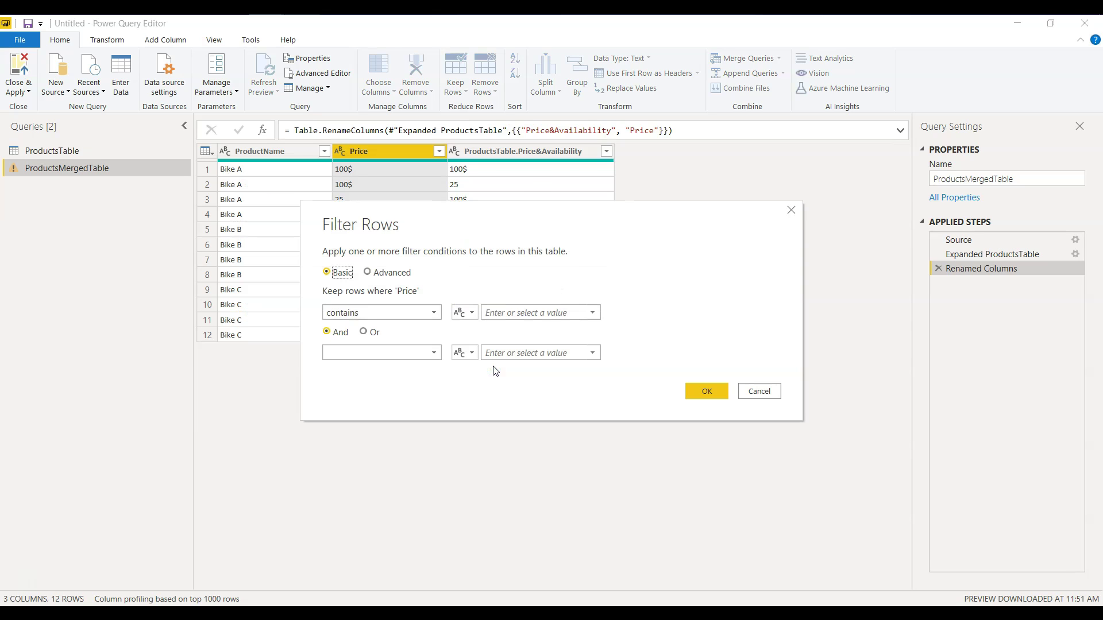
pyautogui.click(525, 313)
pyautogui.write('$')
pyautogui.click(698, 387)
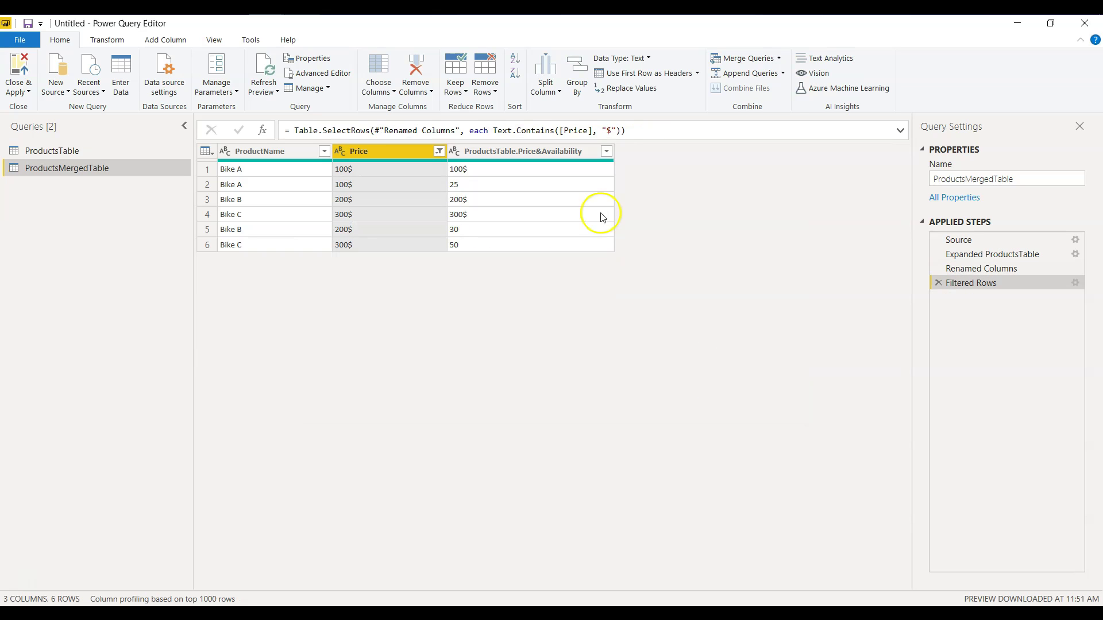
# Step: Rename the expanded ProductsTable.Price&Availability column to Availability
pyautogui.doubleClick(577, 154)
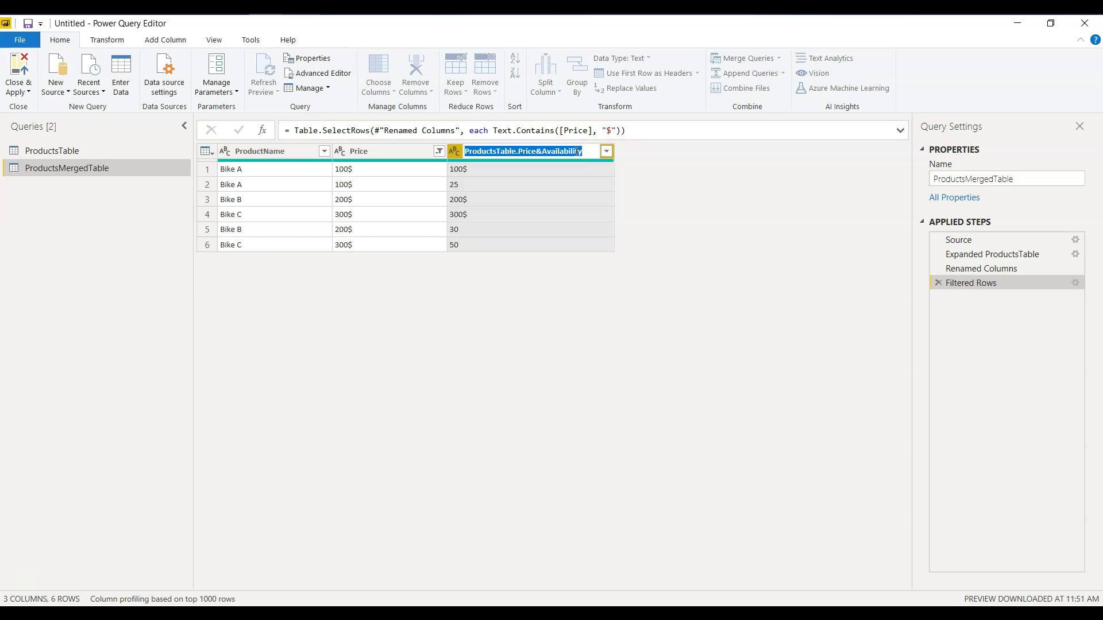
pyautogui.write('Availability')
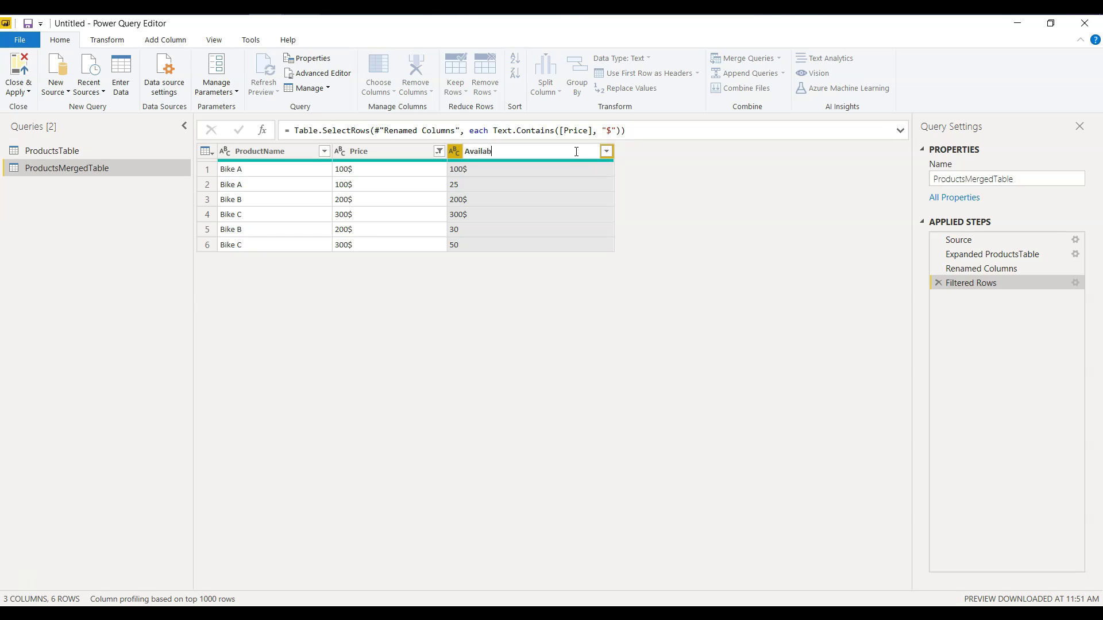
pyautogui.press('Return')
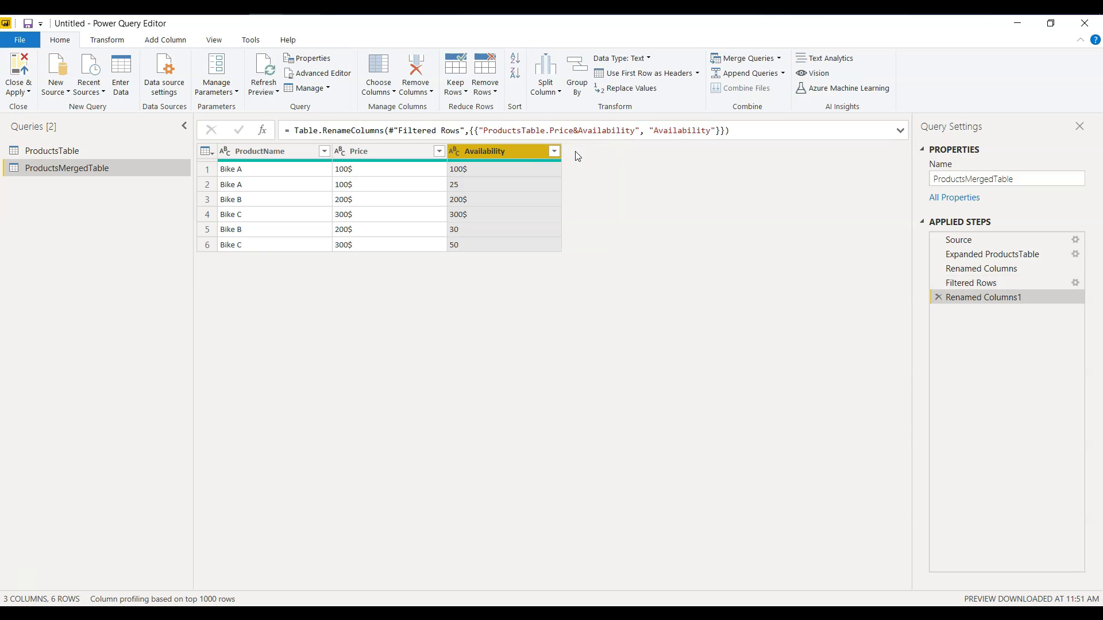
# Step: Filter the Availability column to keep only rows whose text does not contain "$"
pyautogui.click(557, 153)
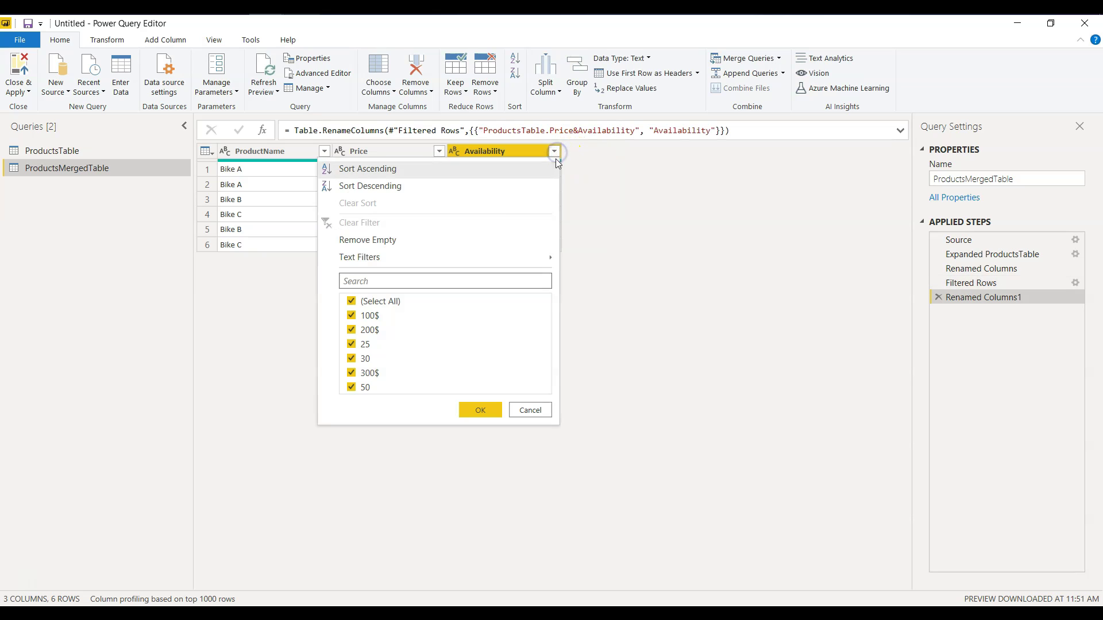
pyautogui.moveTo(508, 259)
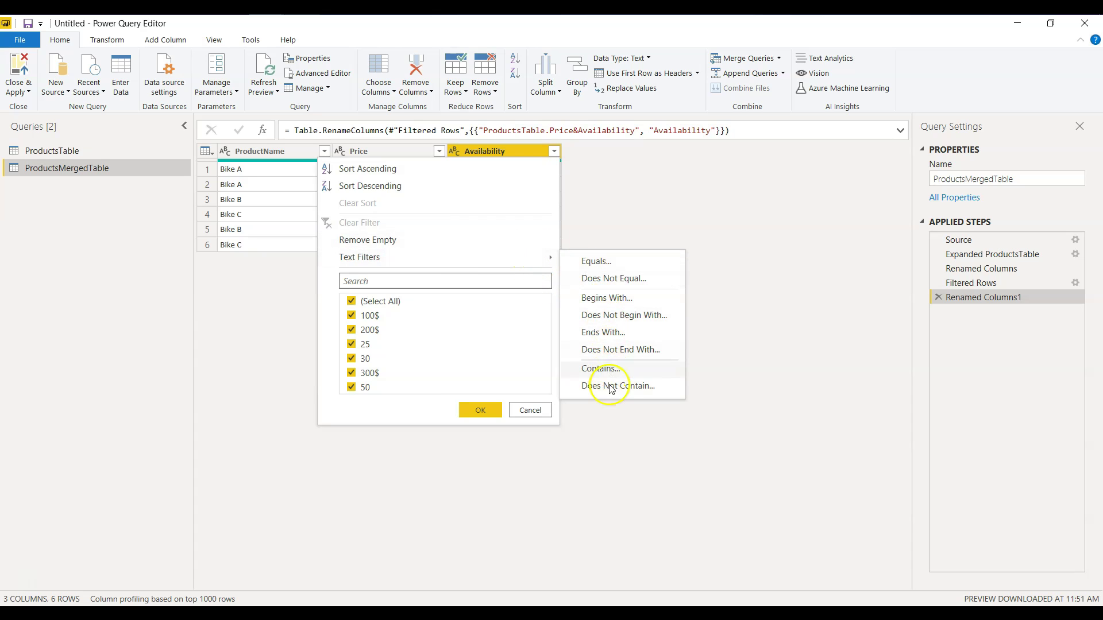
pyautogui.click(628, 386)
pyautogui.click(492, 306)
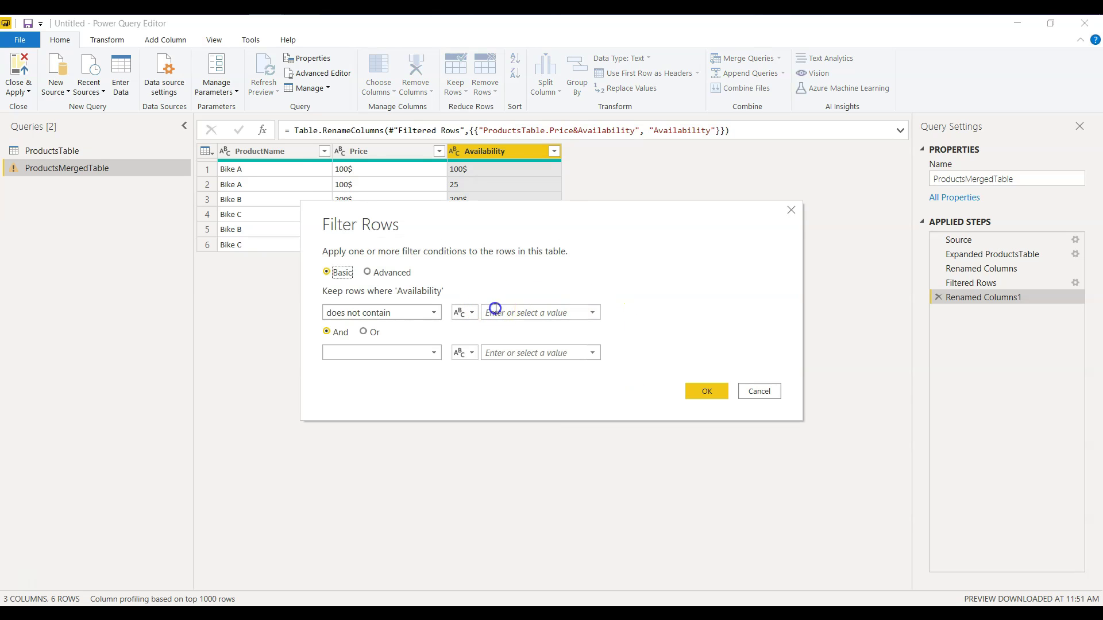
pyautogui.write('$')
pyautogui.click(705, 395)
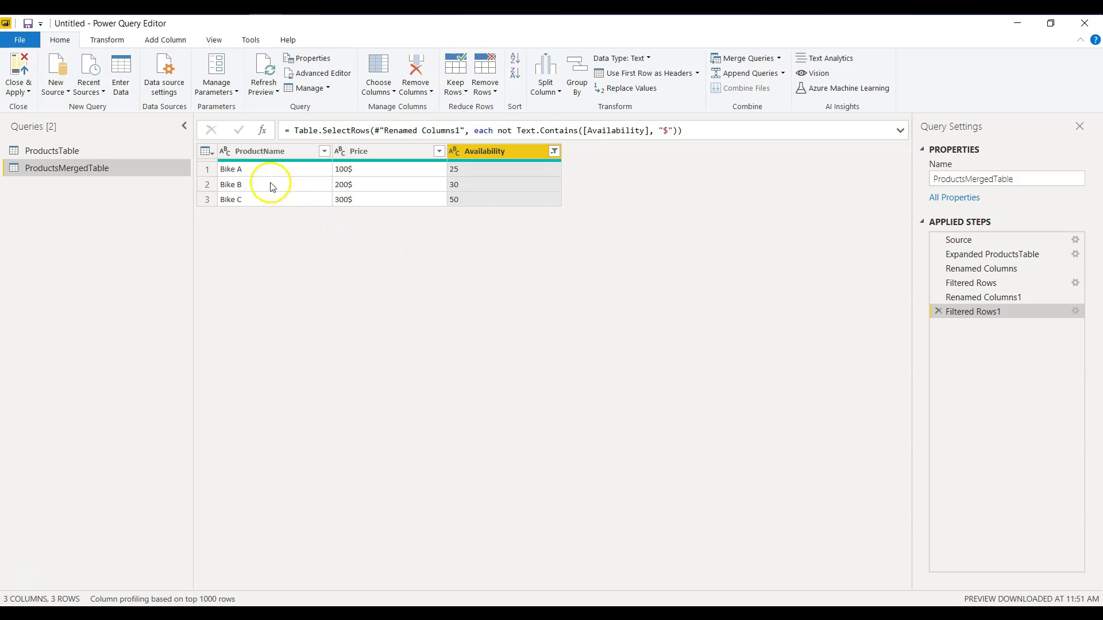
# Step: Compare the Bike A row in ProductsMergedTable with the two Bike A values in ProductsTable
pyautogui.click(209, 175)
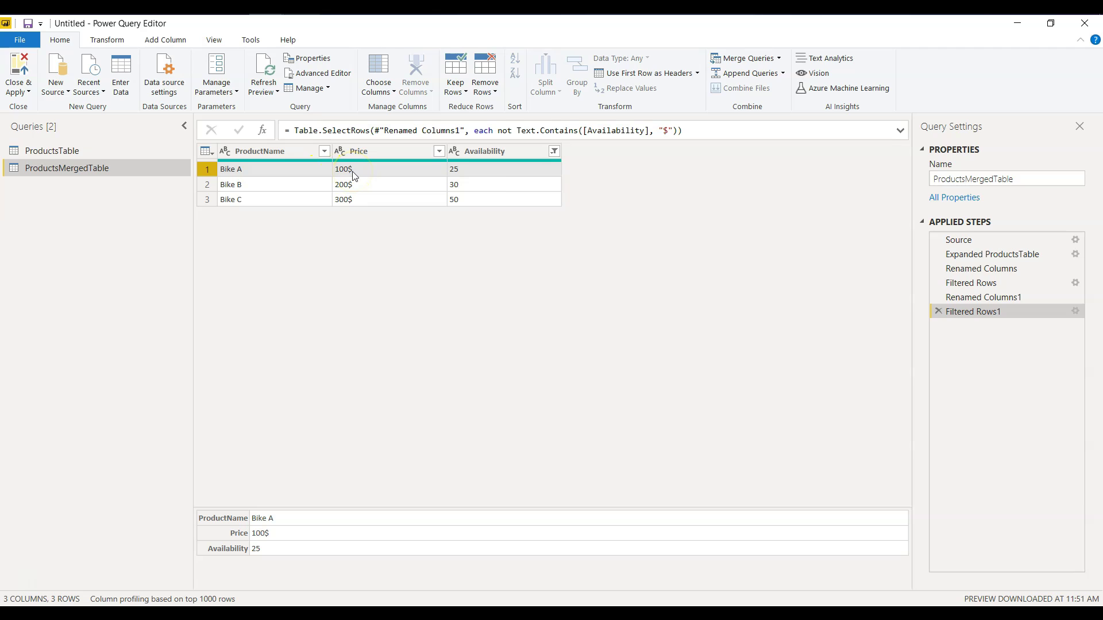
pyautogui.click(79, 155)
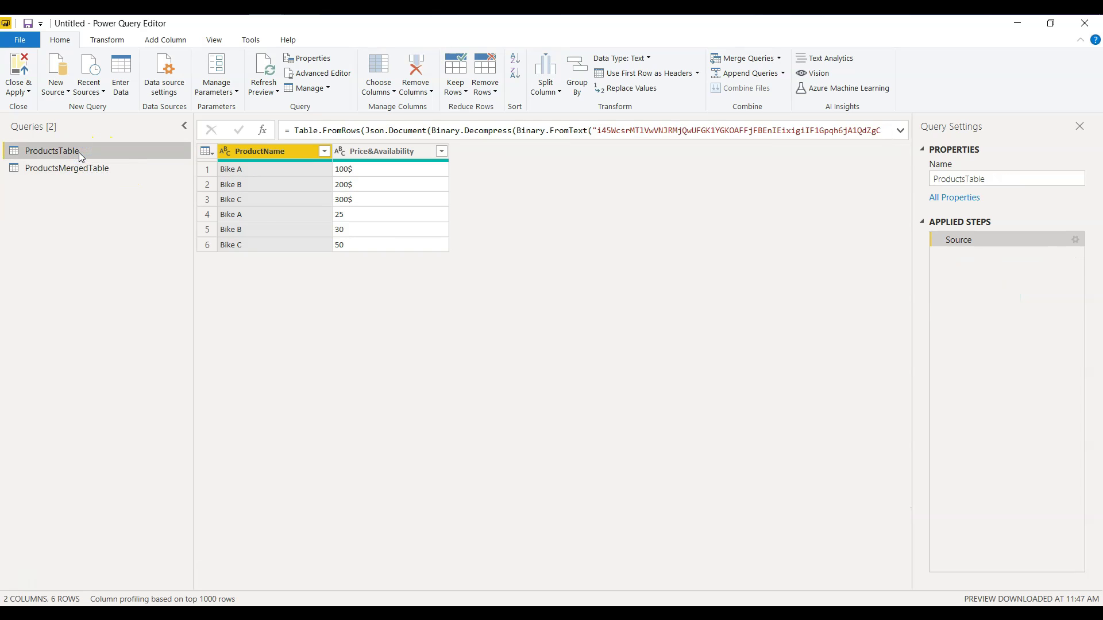
pyautogui.click(366, 167)
pyautogui.click(342, 216)
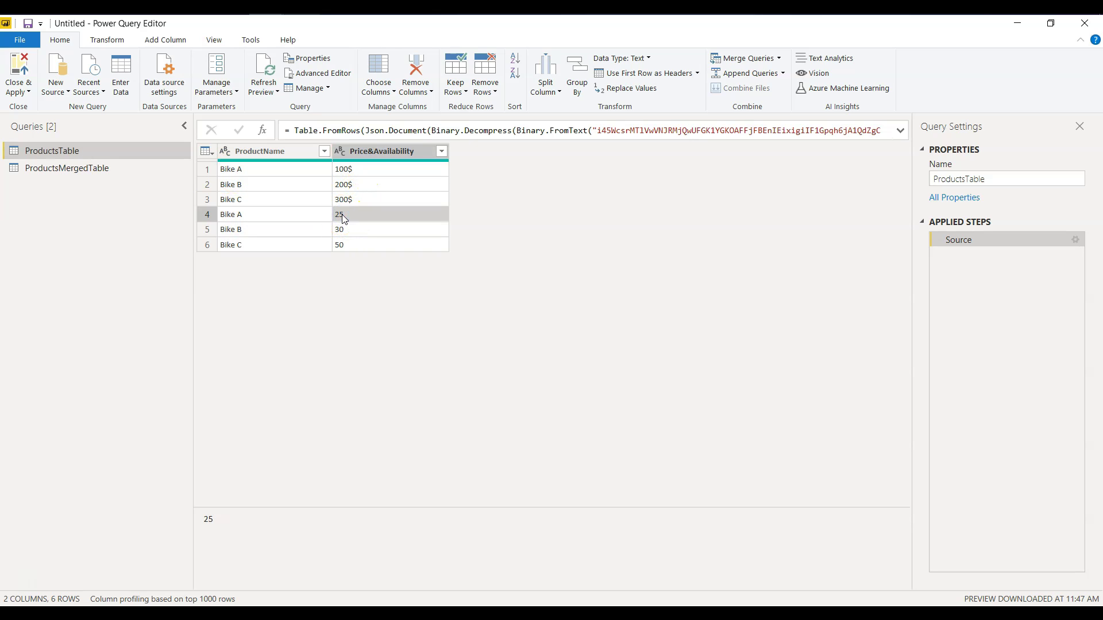